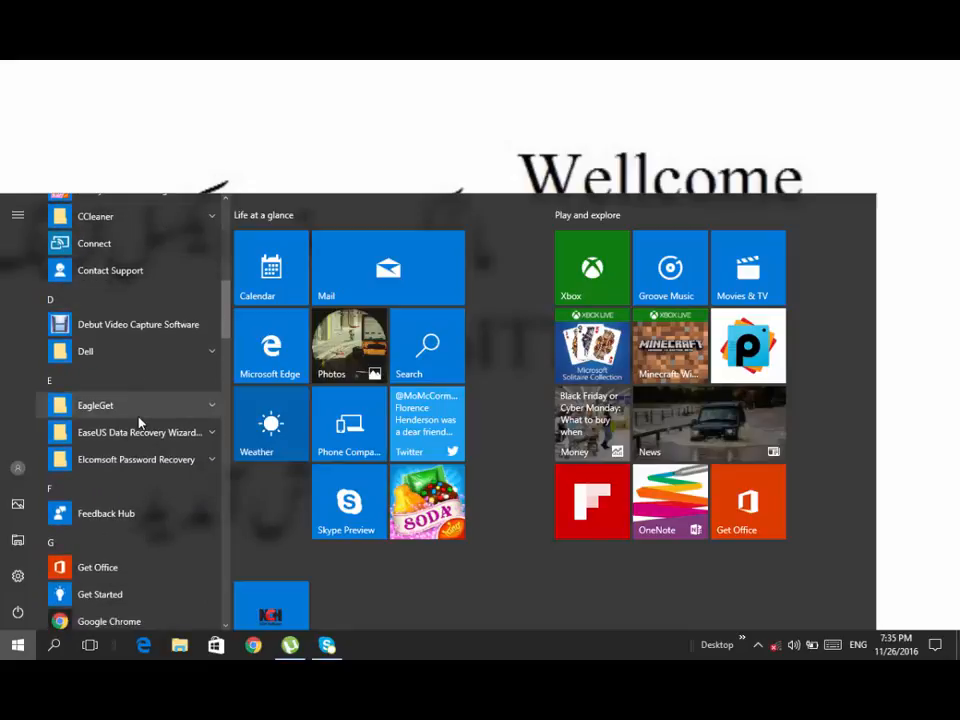
- Find Microsoft Excel 2010 among the installed programs, launch it and dismiss the activation wizard
scroll(140, 424, down, 5)
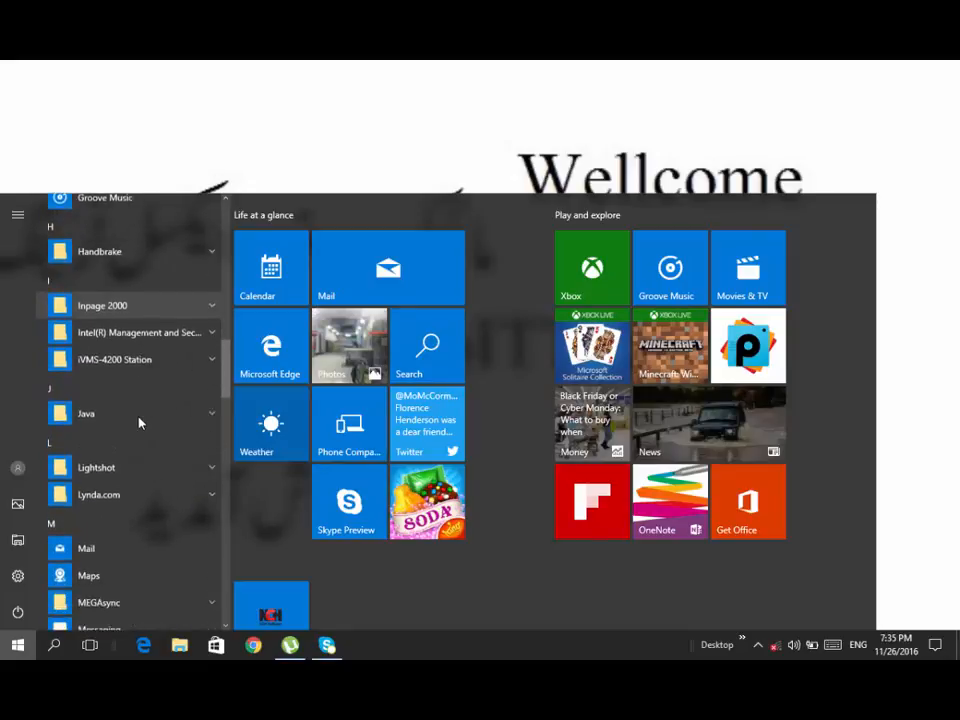
scroll(157, 369, down, 5)
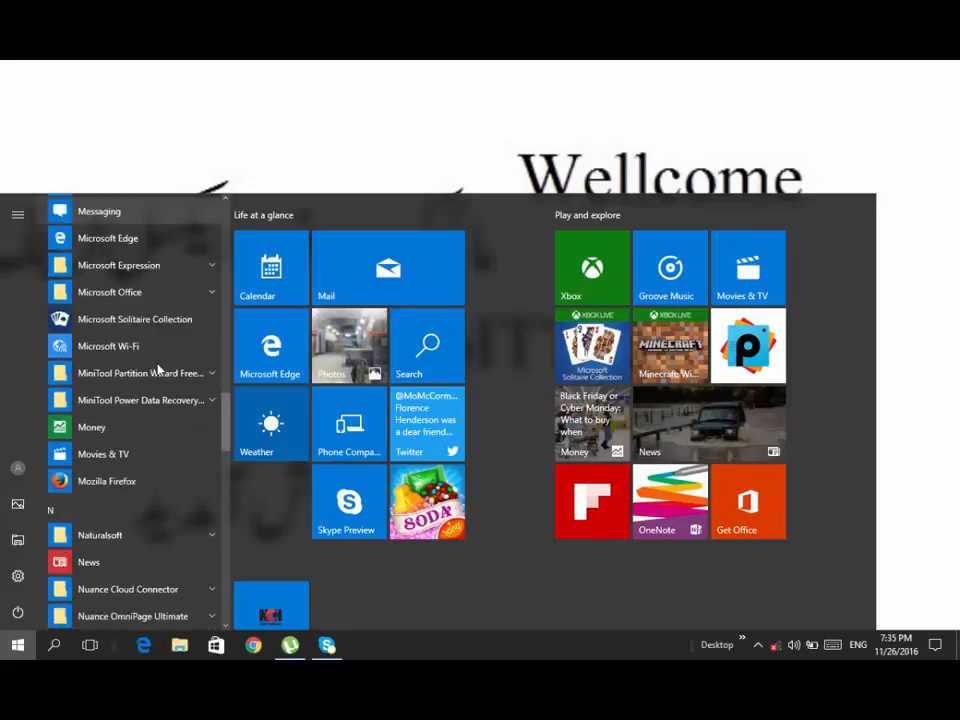
scroll(157, 369, down, 5)
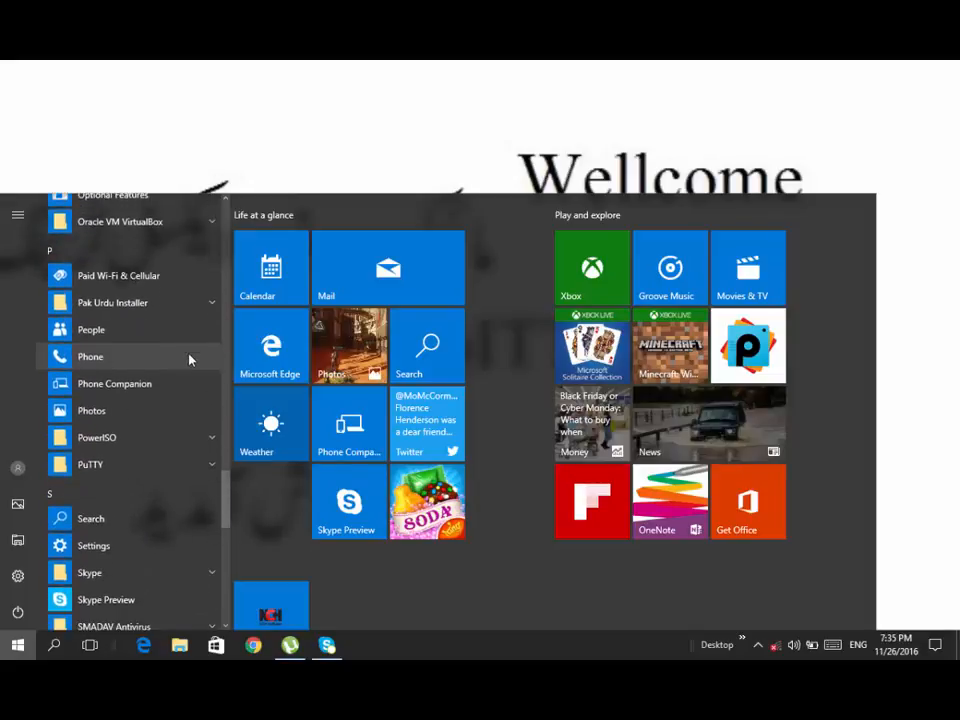
scroll(189, 360, down, 5)
scroll(189, 360, down, 5)
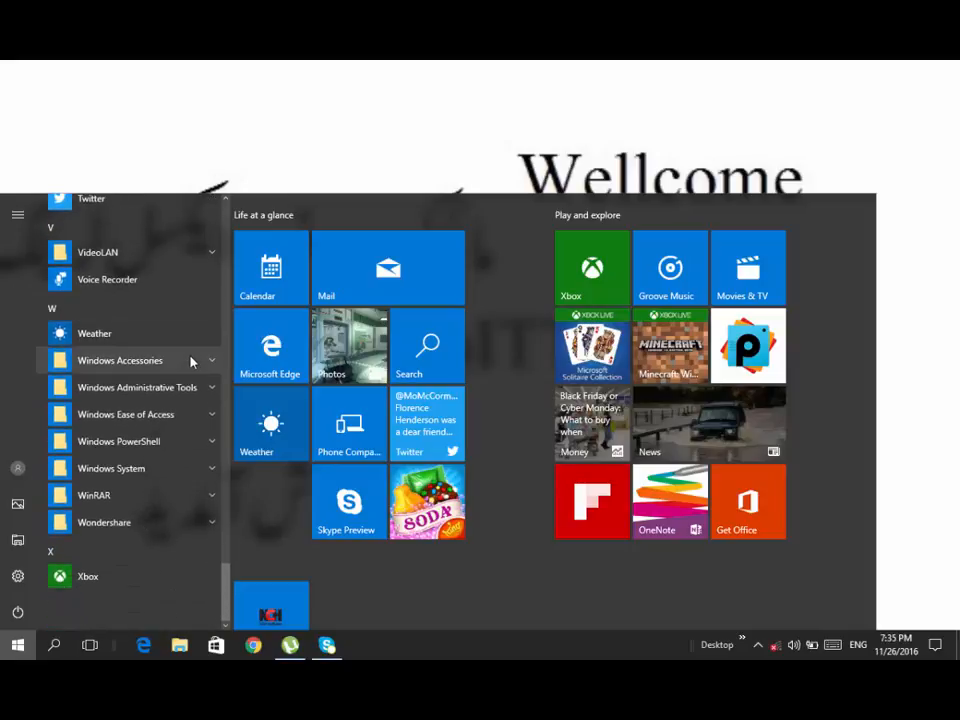
scroll(122, 583, up, 3)
scroll(140, 575, up, 3)
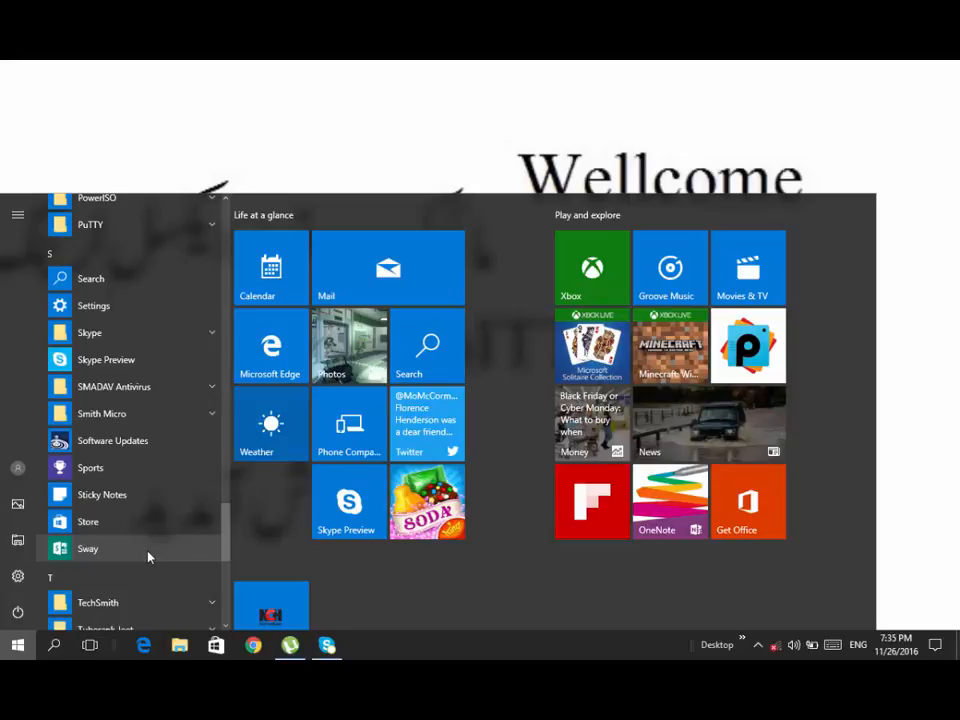
text(E)
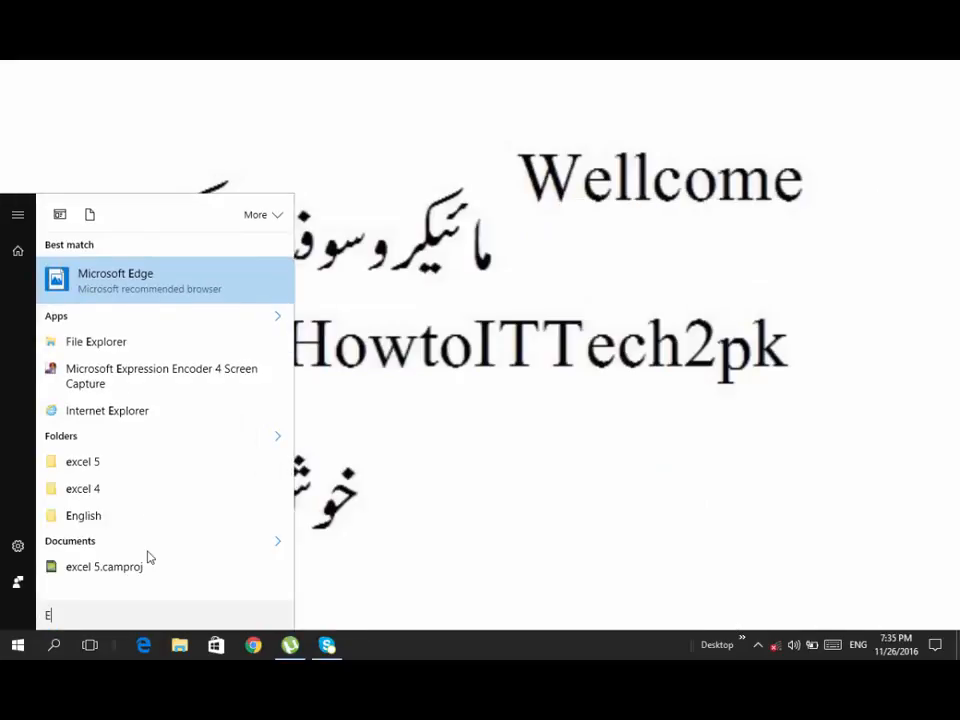
text(XC)
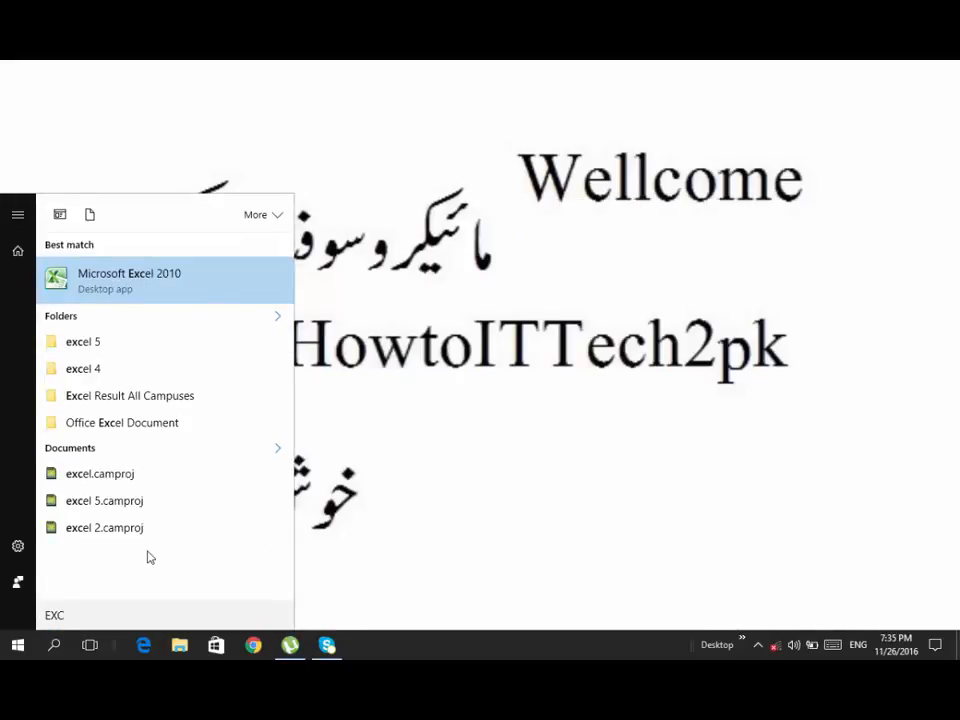
key(Return)
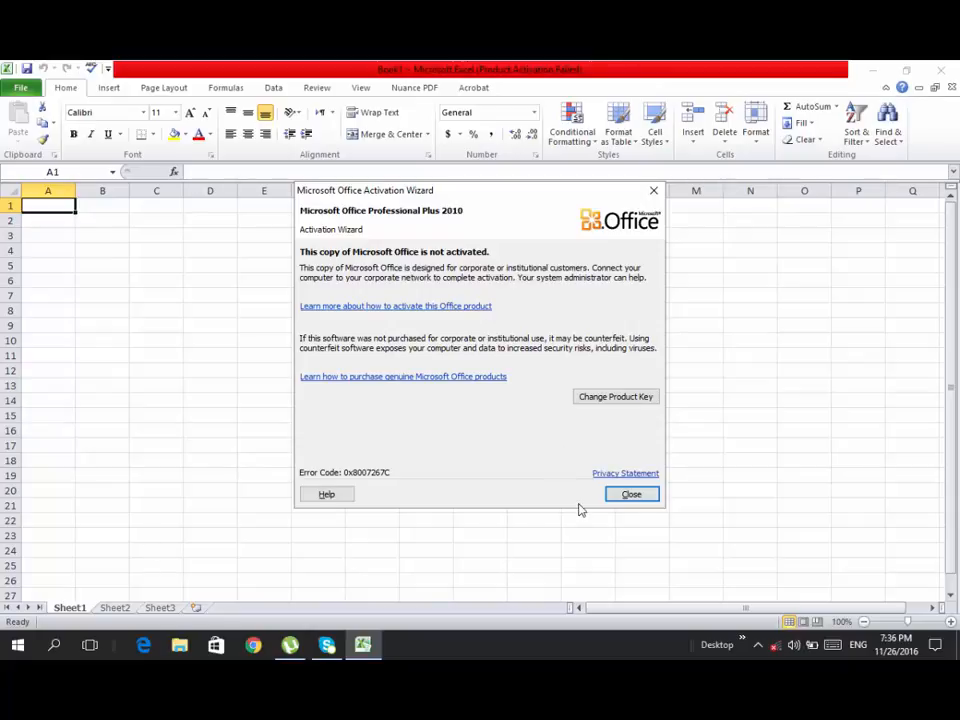
click(633, 496)
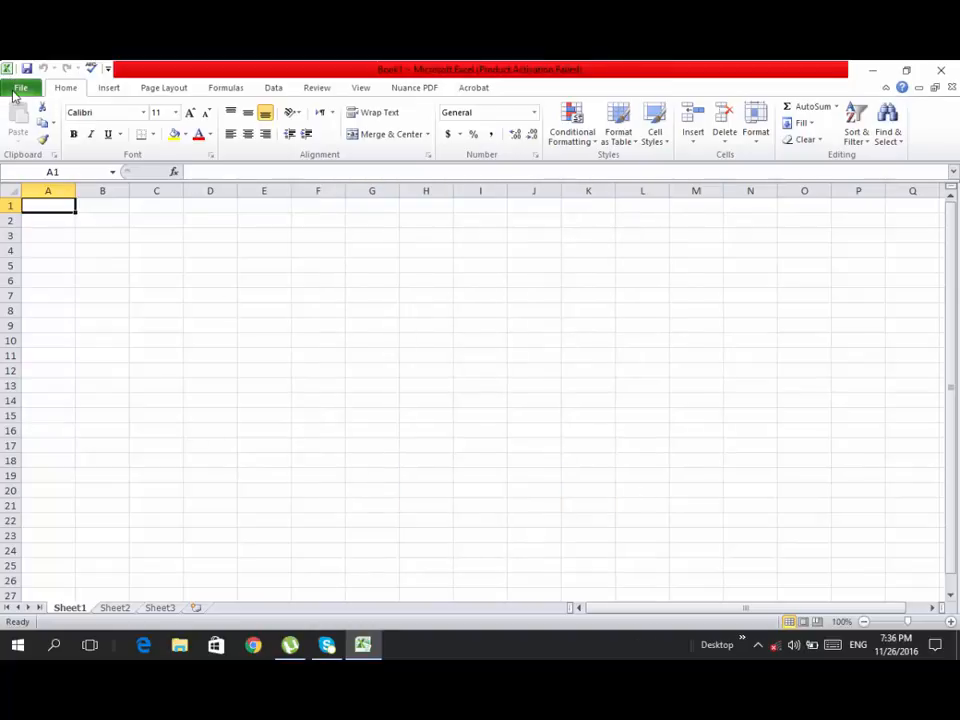
- Create a new blank workbook from the available templates
click(18, 87)
click(45, 278)
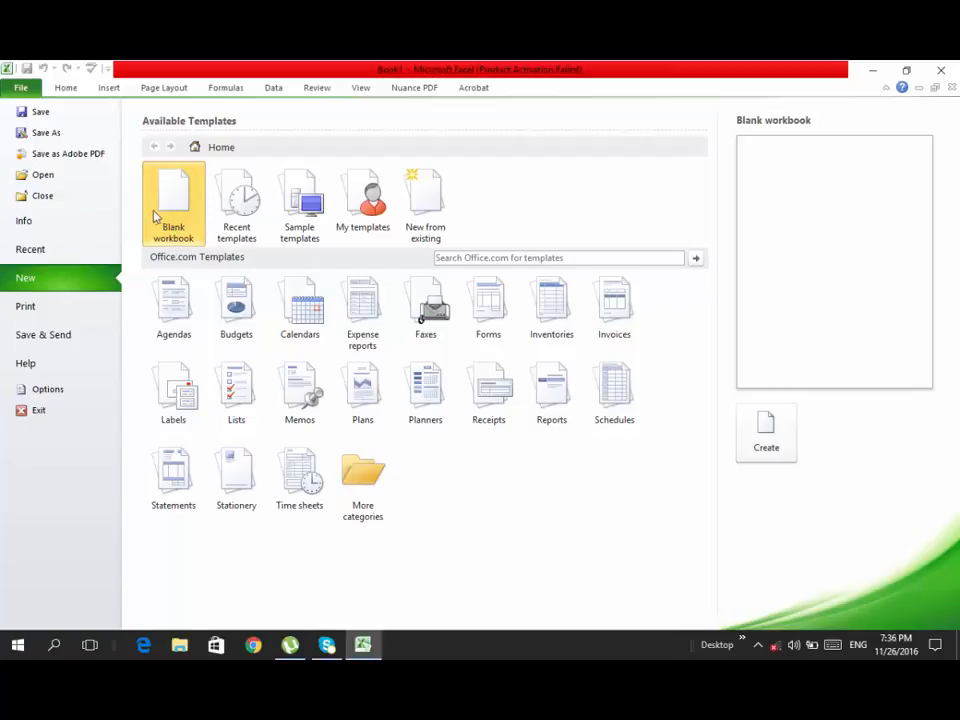
double_click(156, 209)
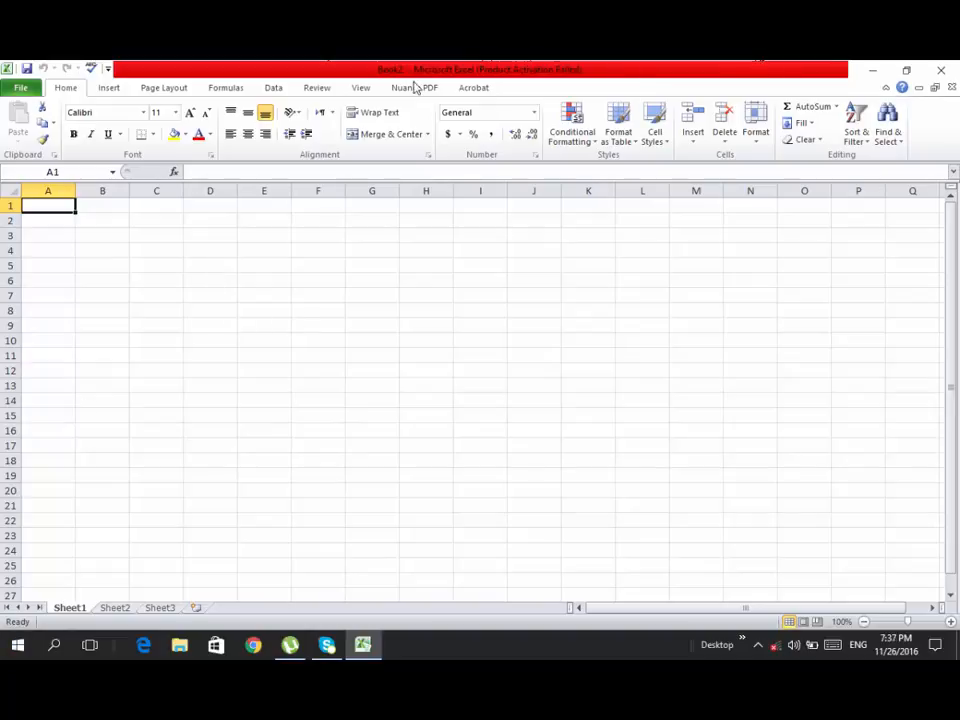
- Search the system for Excel, launch another instance and close its activation wizard
click(18, 645)
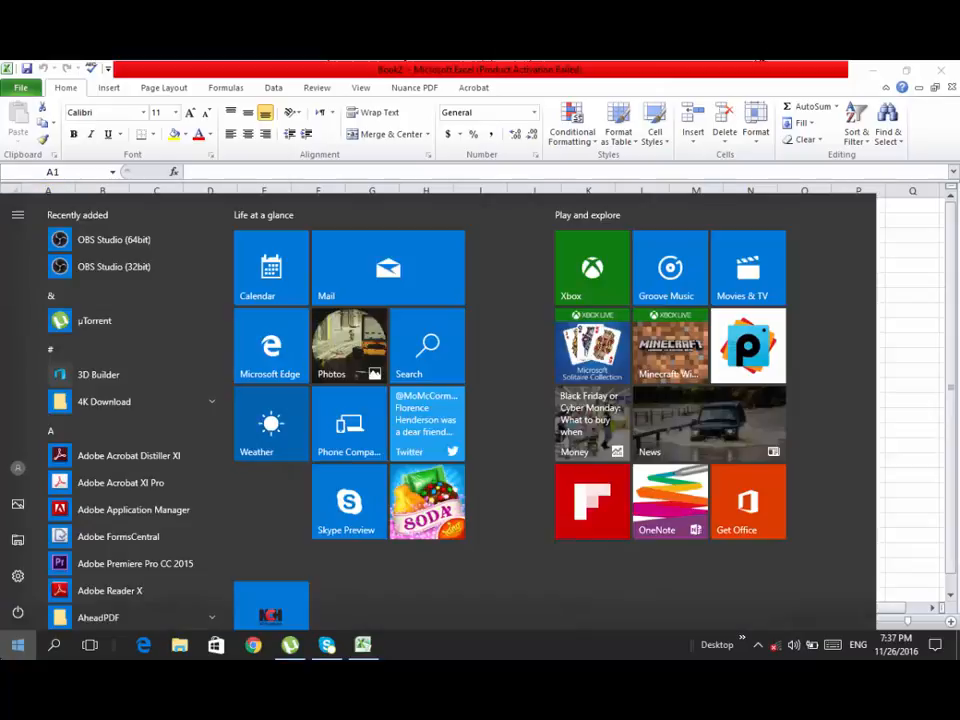
text(EXC)
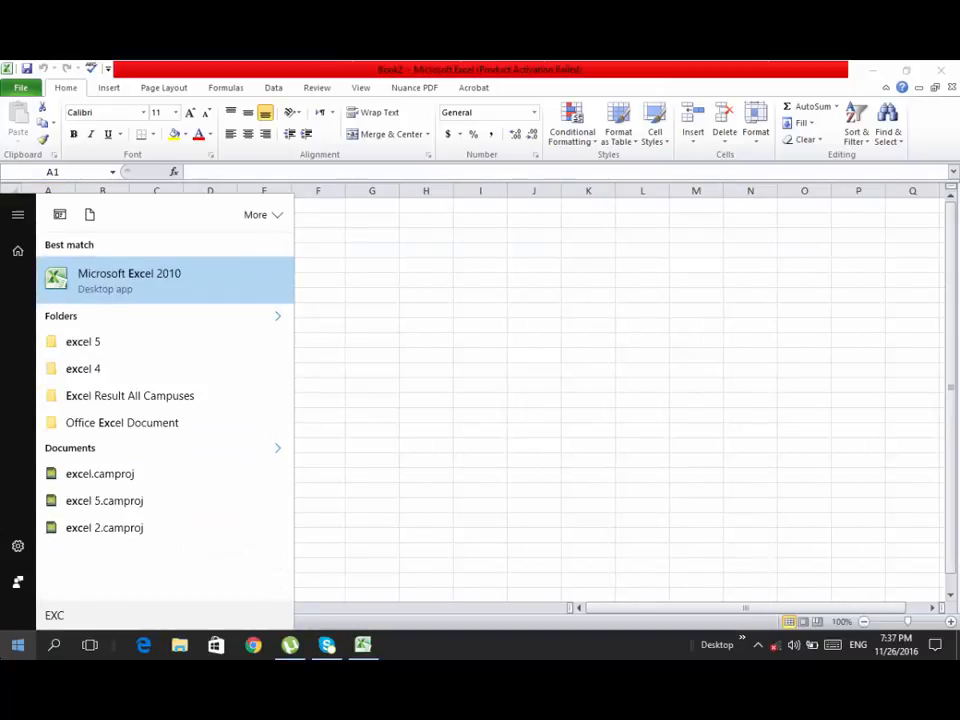
key(Return)
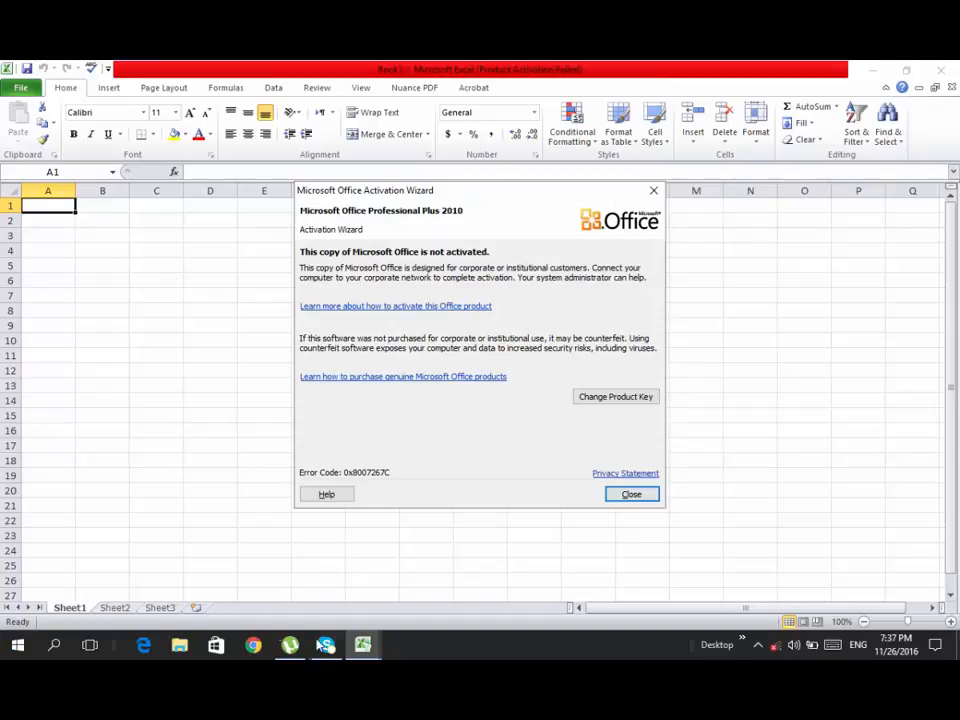
double_click(627, 494)
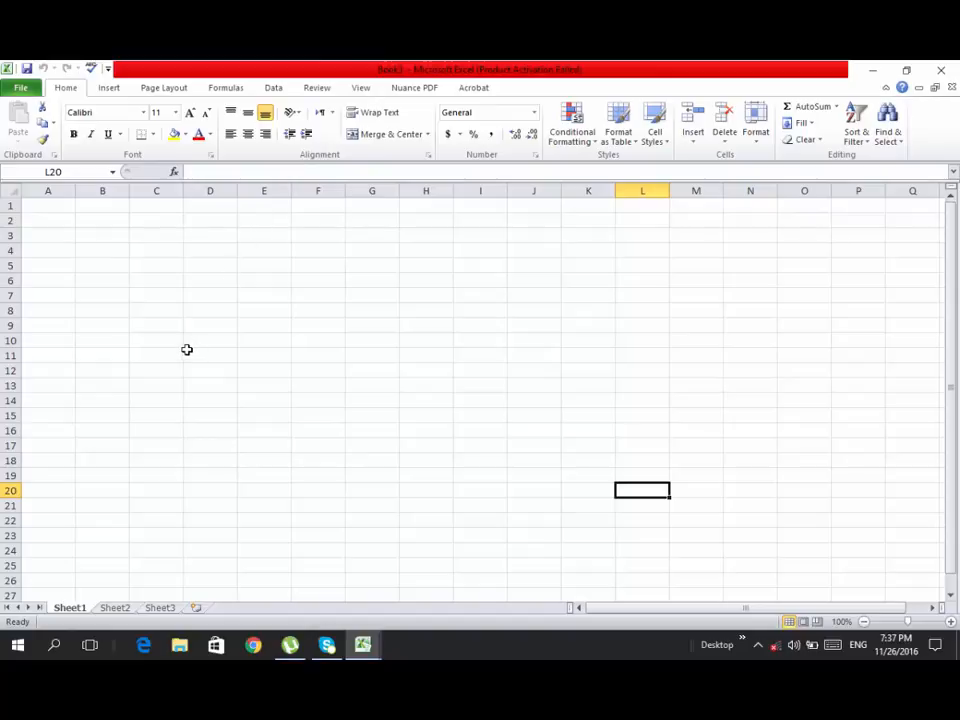
- Launch one more Excel 2010 instance through system search, dismiss the activation wizard and select cell D8
key(super)
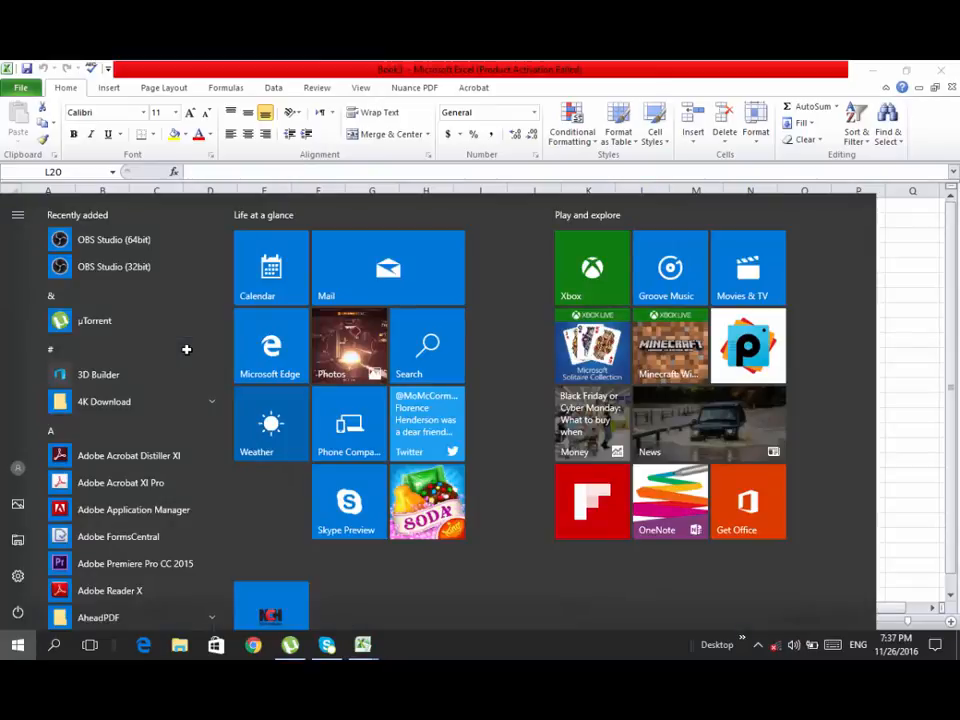
text(EXCE)
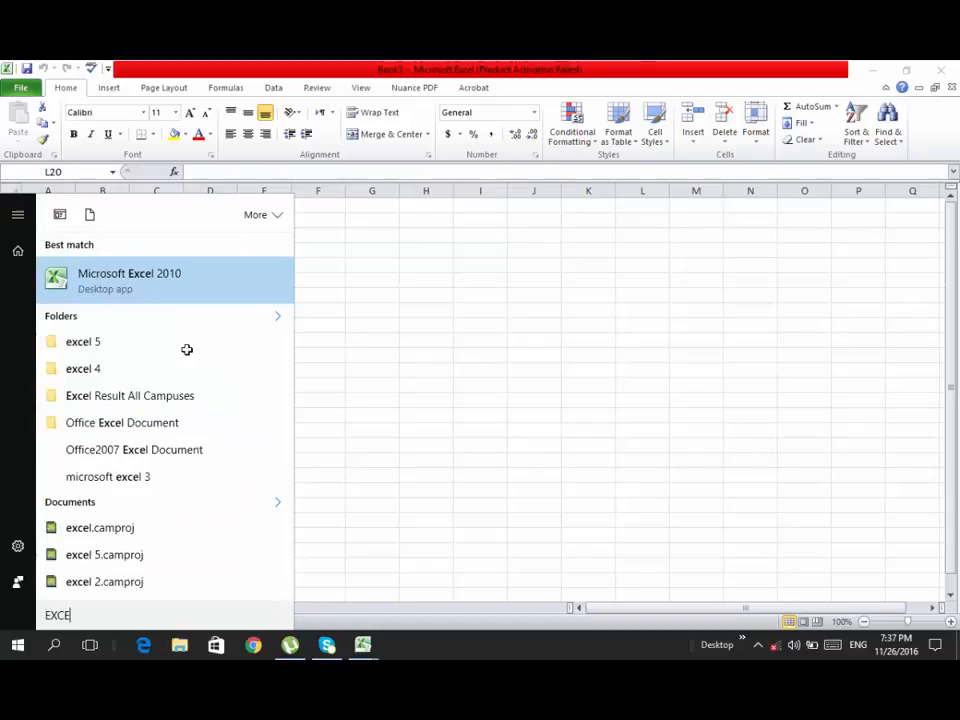
key(Return)
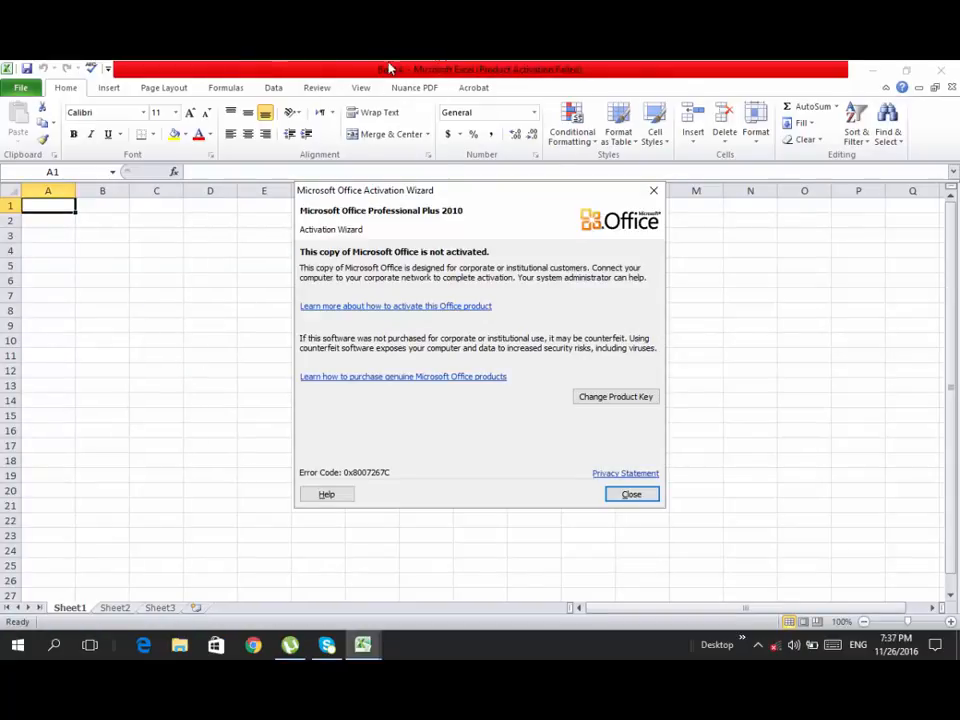
click(621, 493)
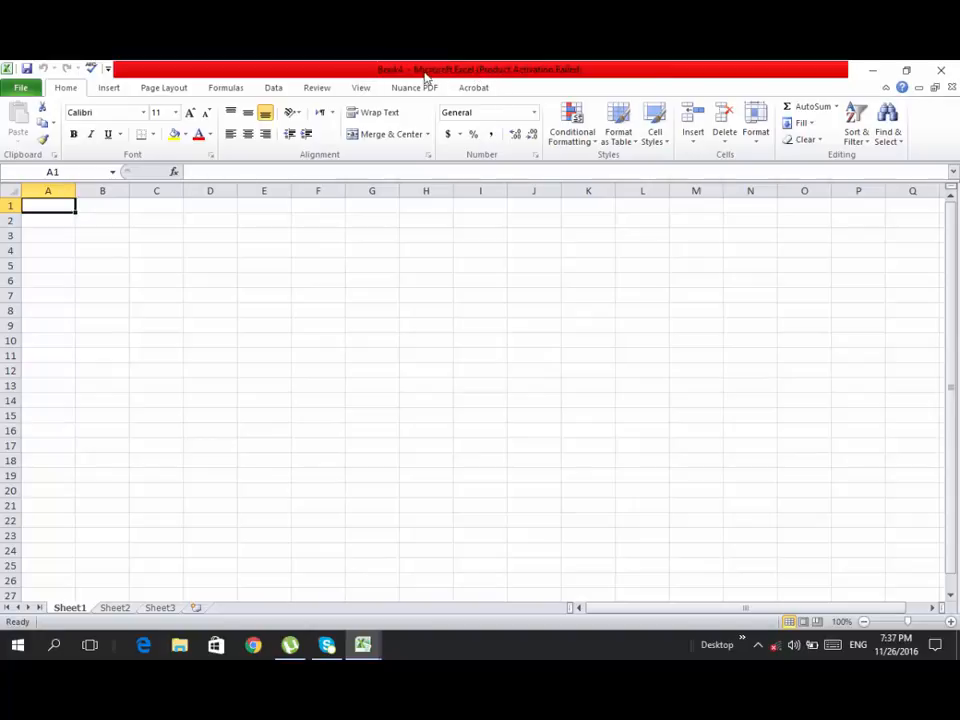
click(229, 306)
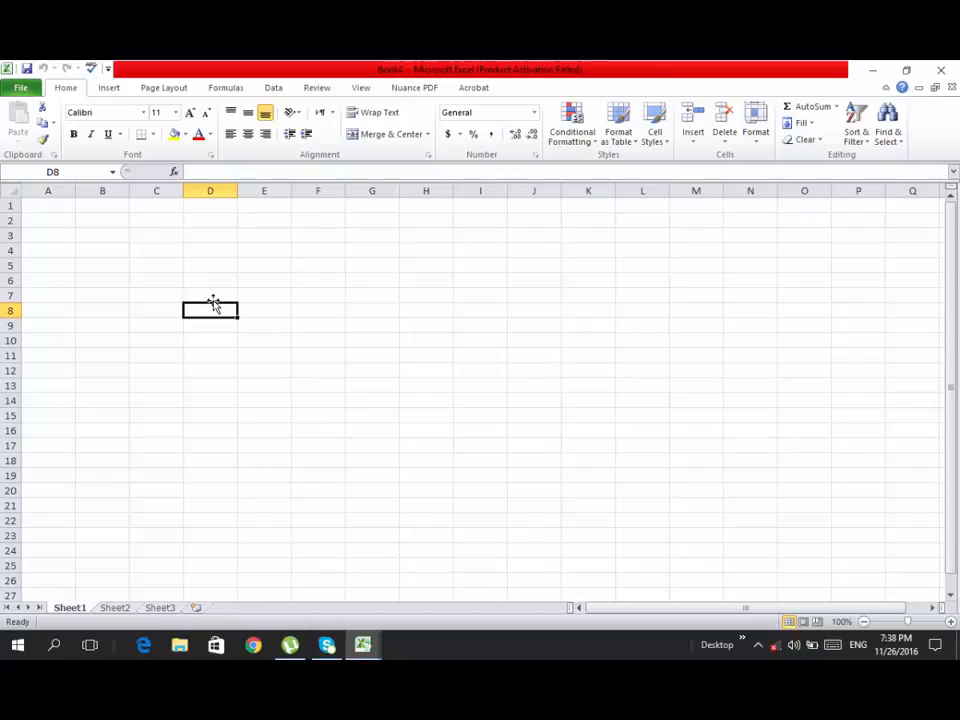
- Rename the Sheet1 worksheet as "monthly expnese"
right_click(78, 610)
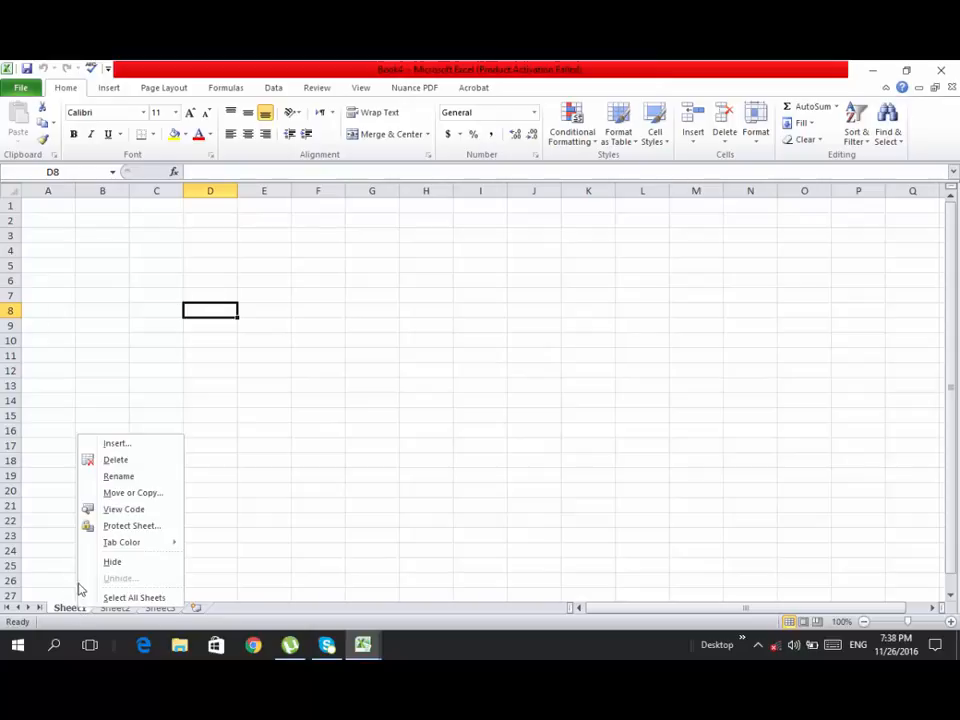
click(131, 477)
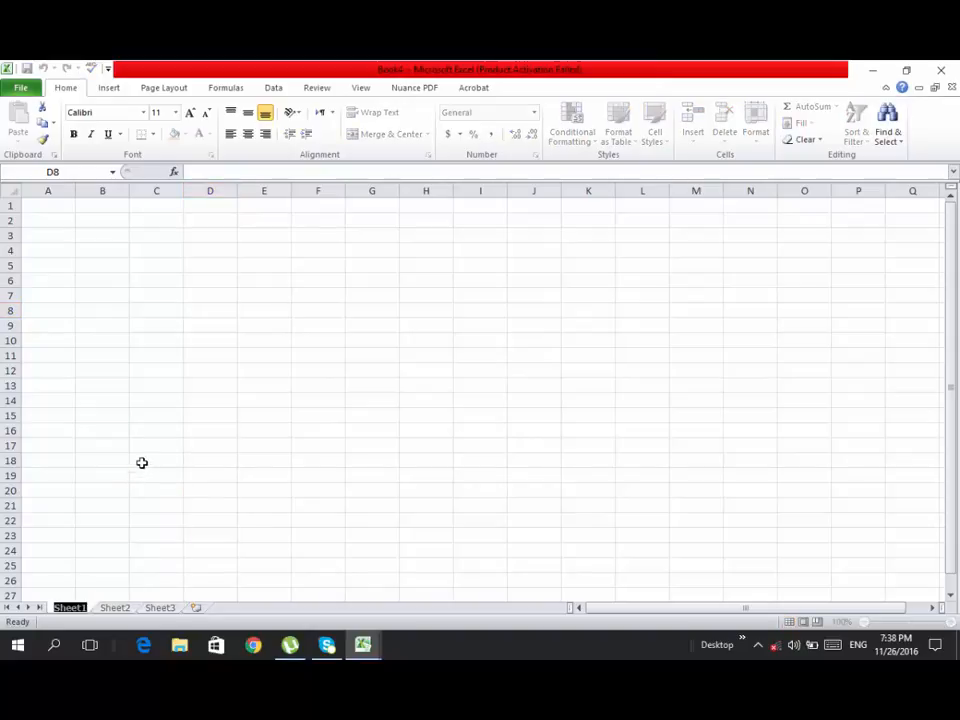
text(mON)
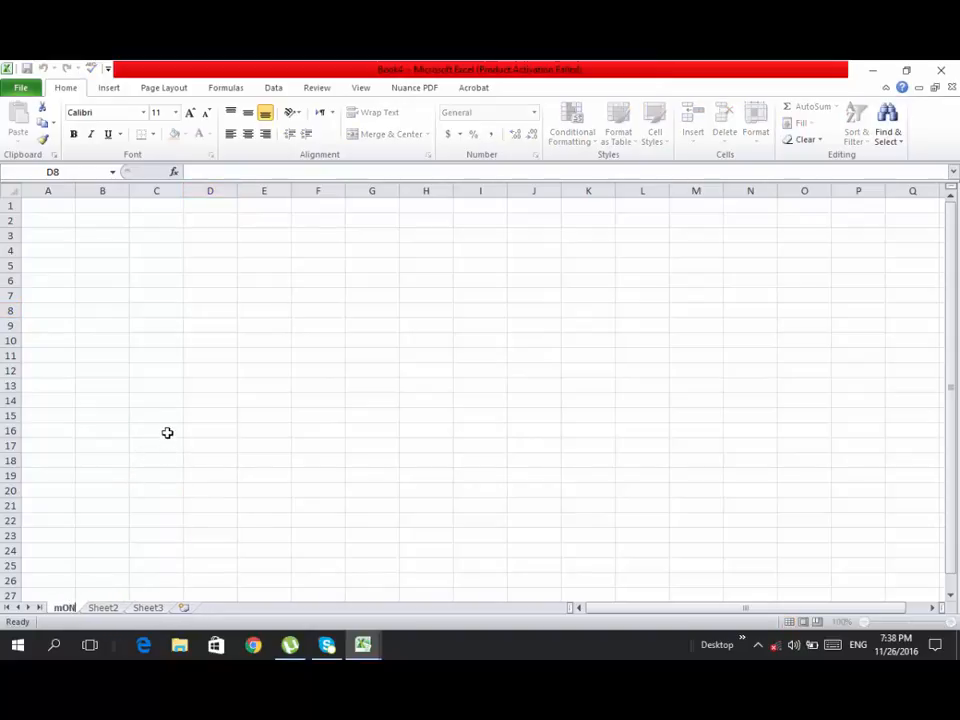
key(BackSpace)
key(BackSpace)
key(BackSpace)
text(m)
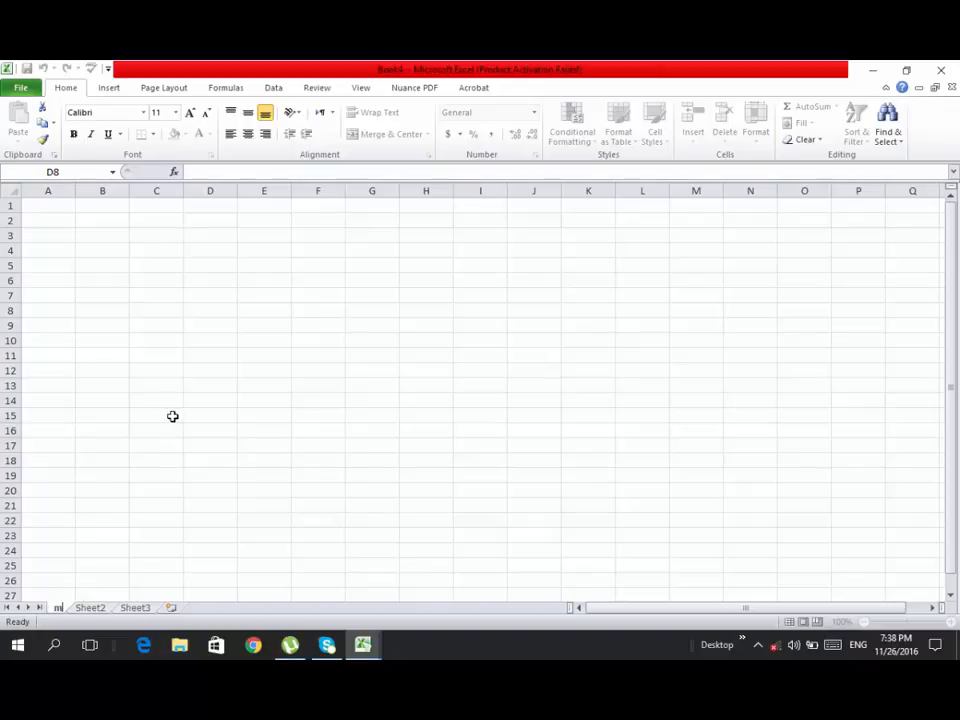
text(onthly e)
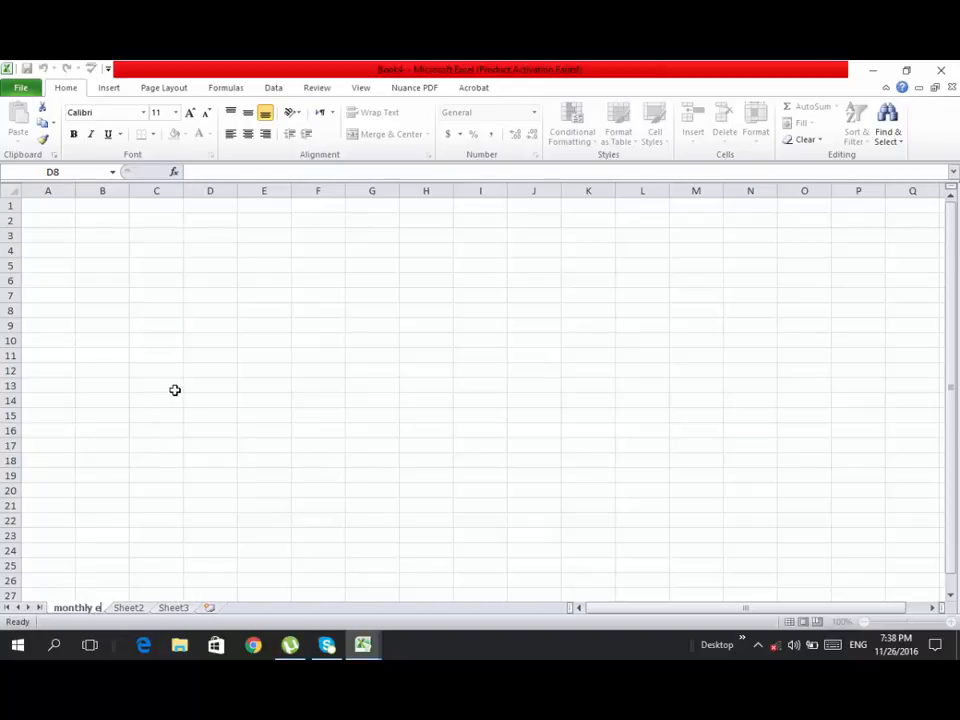
text(xpnese)
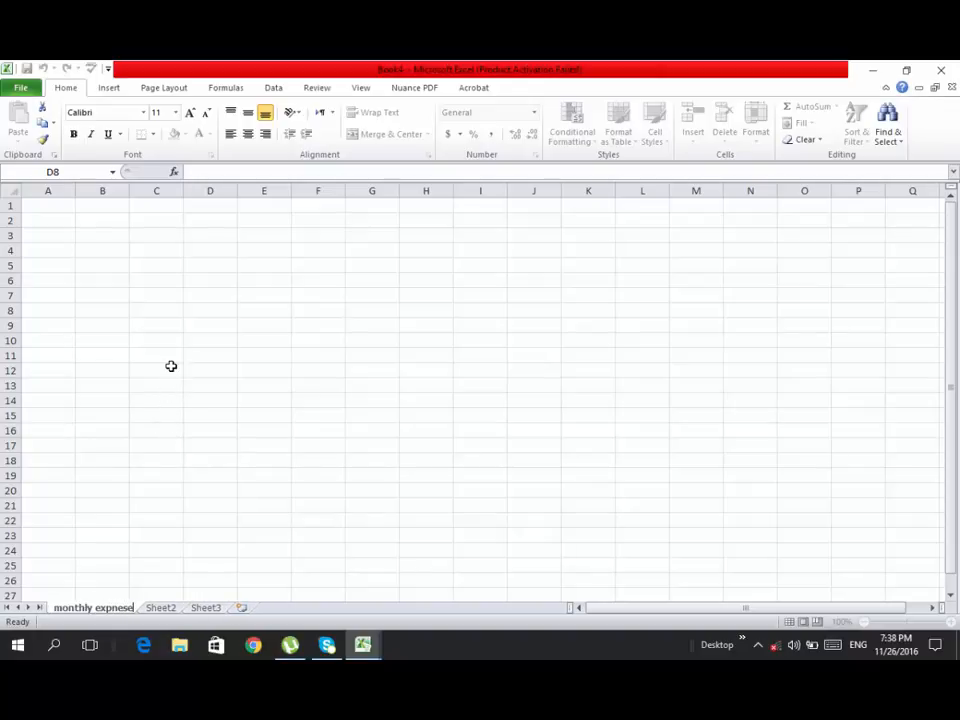
key(Return)
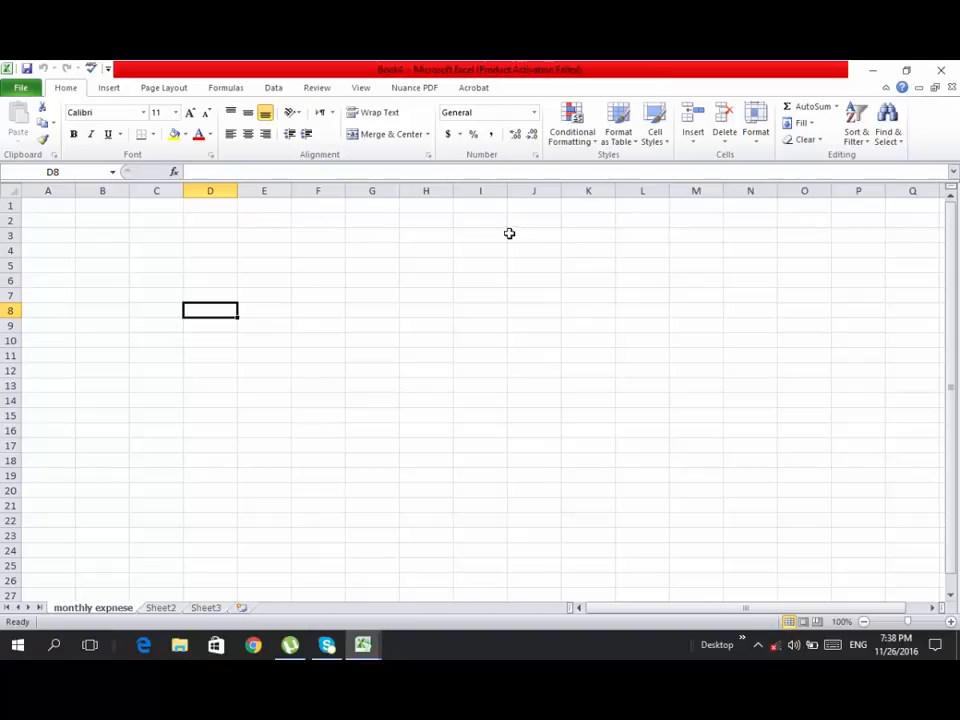
- Enter the title "Monthly Expense Report" in cell A1
click(40, 208)
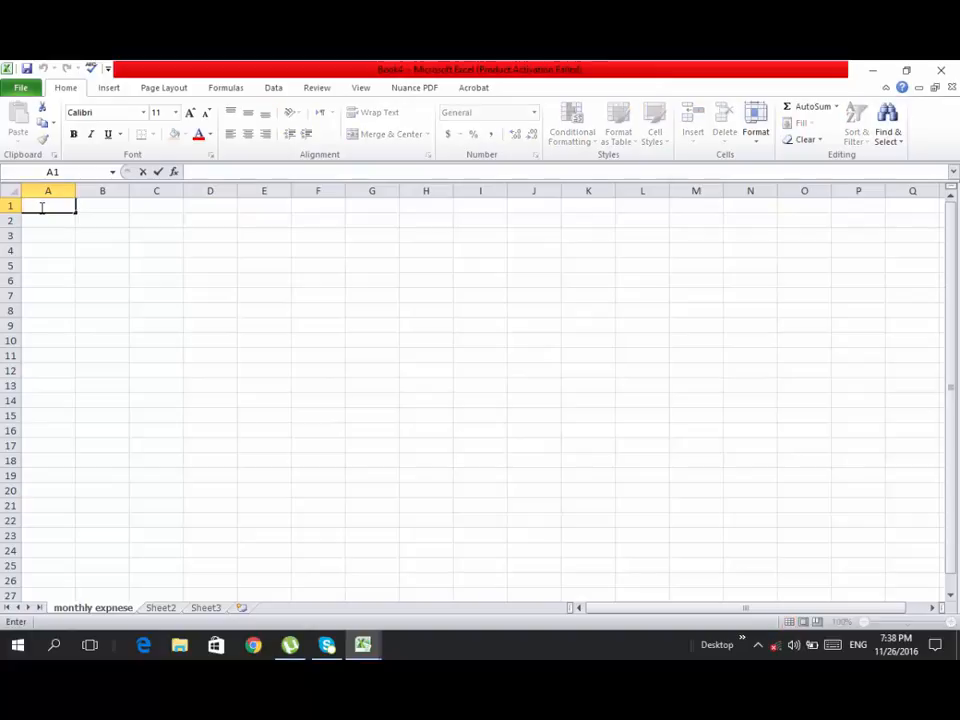
text(Monthly Exp)
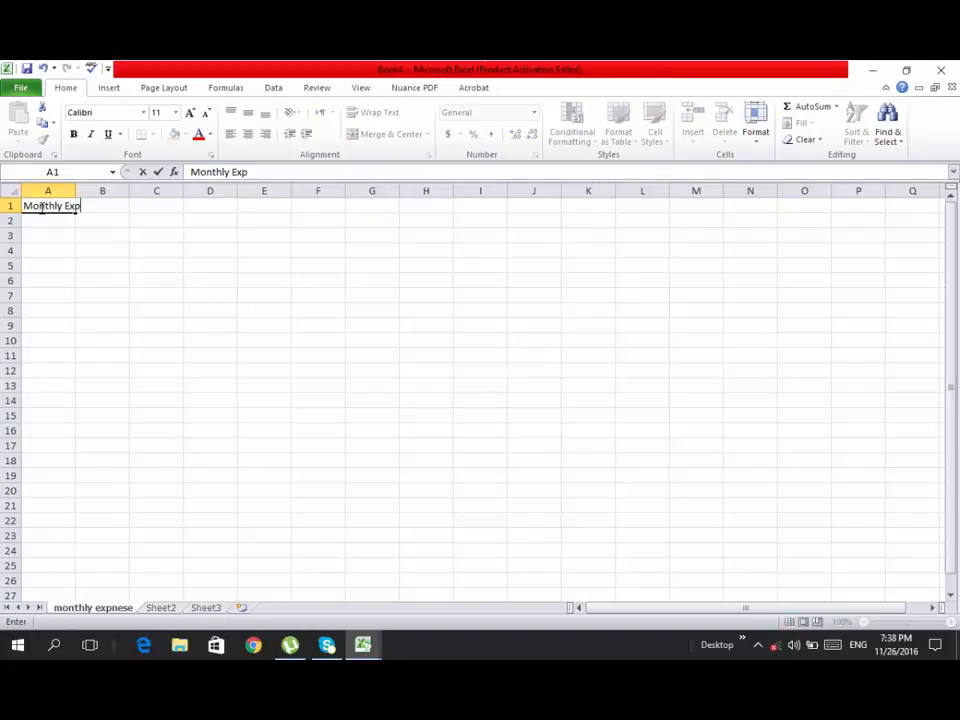
text(ense Report)
key(Return)
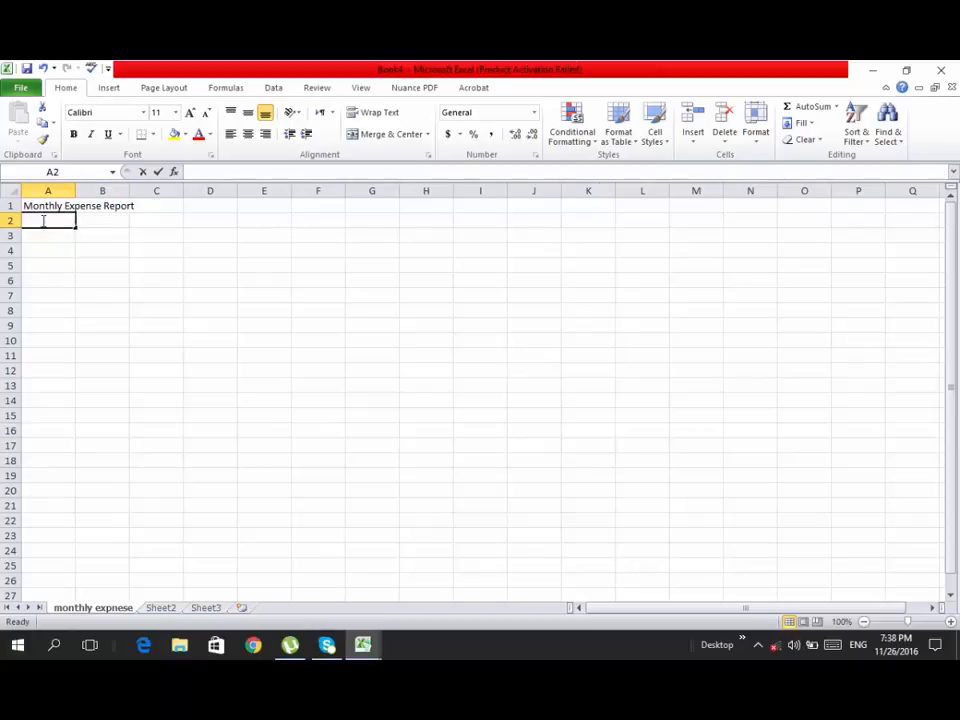
- Enter "Date:26-11-16" in cell A2 under the report title
double_click(43, 220)
text(Date)
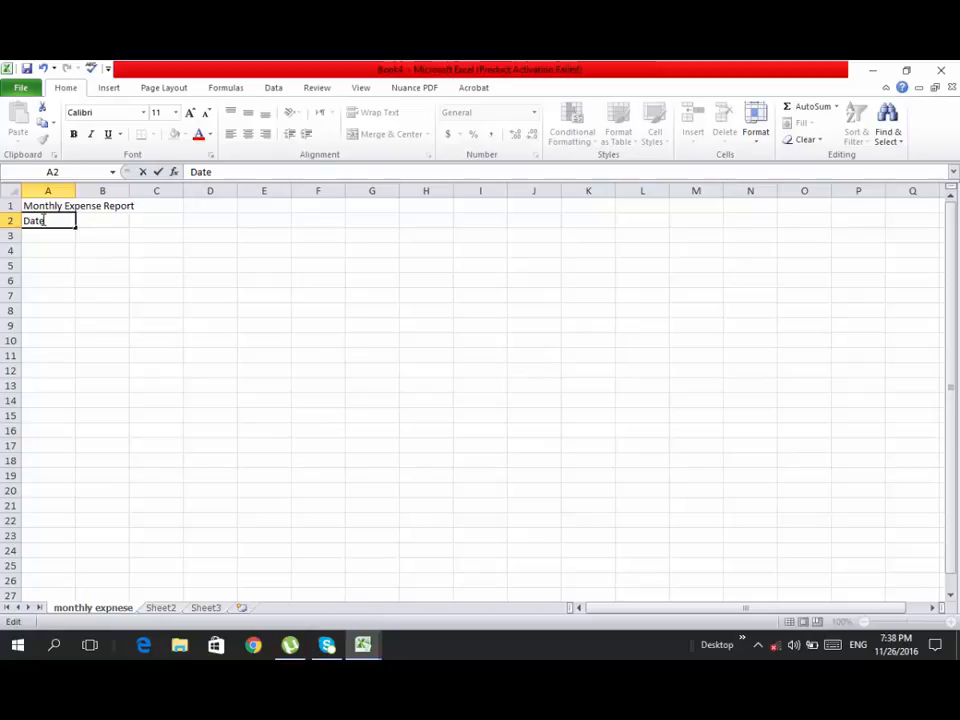
text(:26-11)
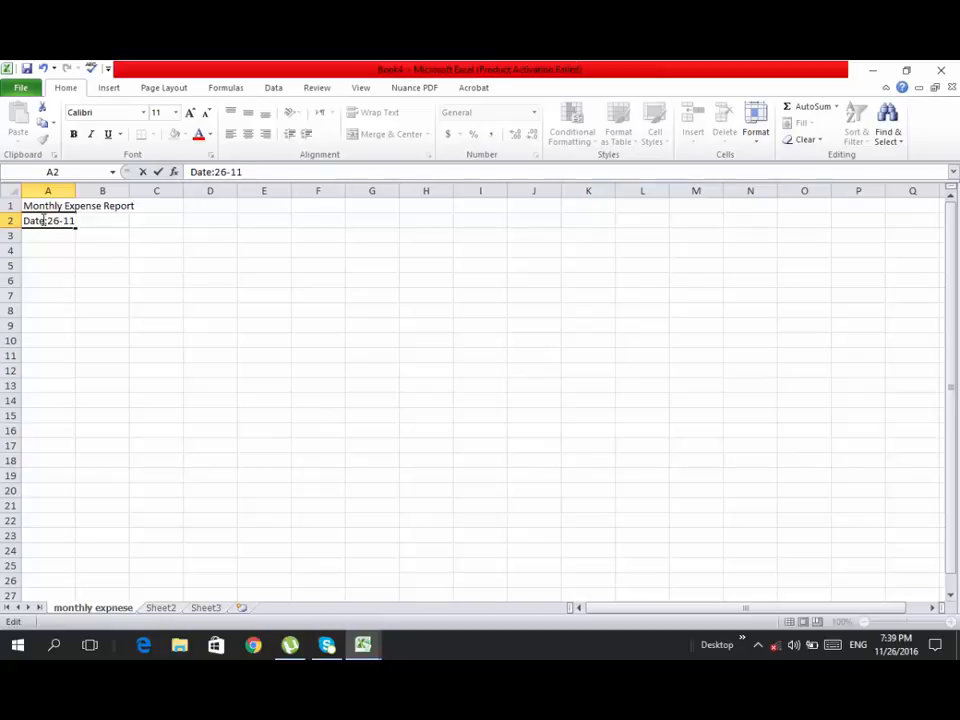
text(-16)
key(Return)
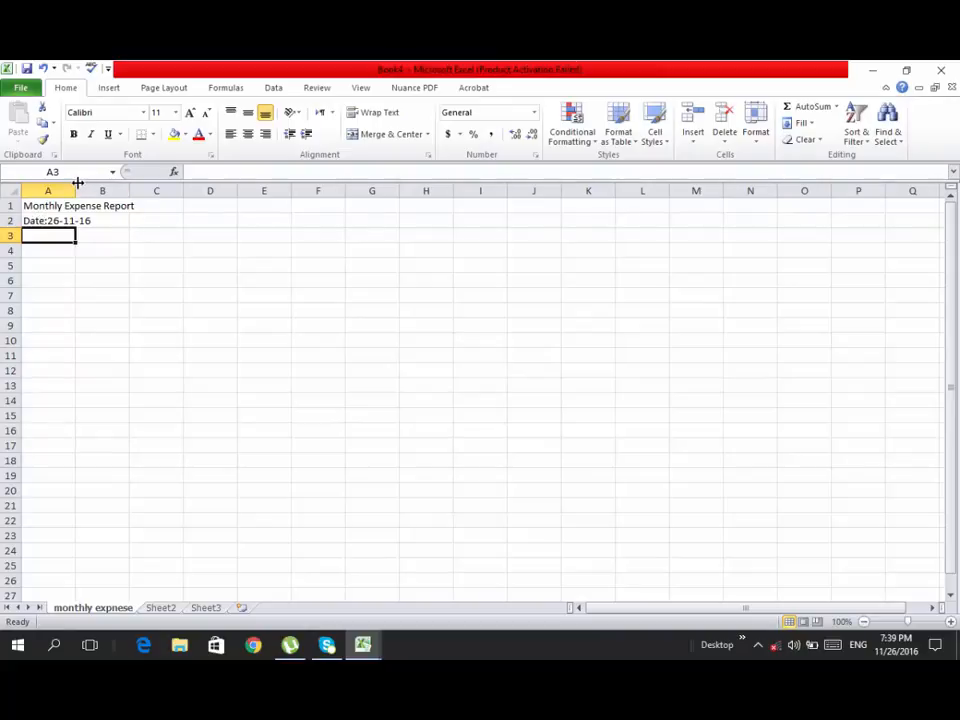
- Widen column A so the report title fits inside it, and select cell B2
drag(77, 183, 139, 183)
click(97, 368)
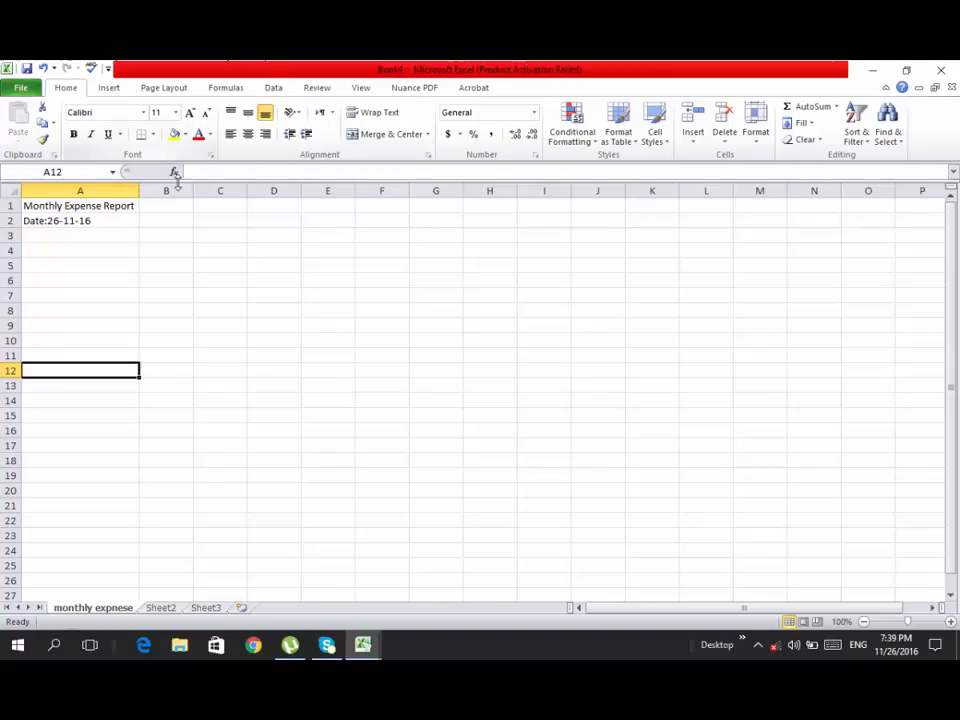
click(166, 220)
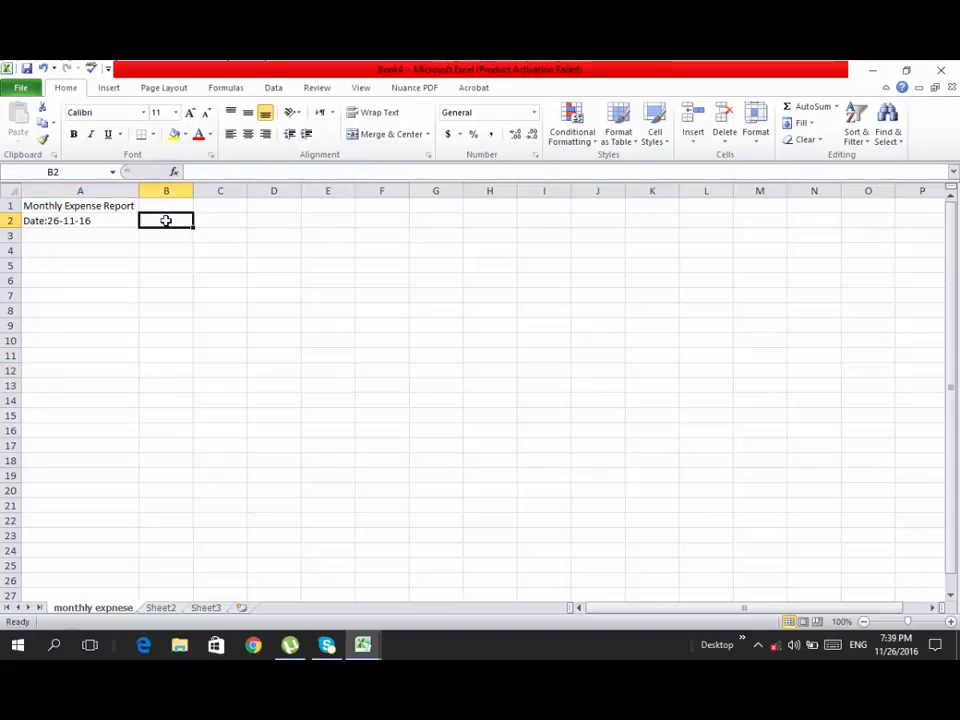
- Enter the column headings "Particulars" in cell B2 and "Amount" in cell C2
text(P)
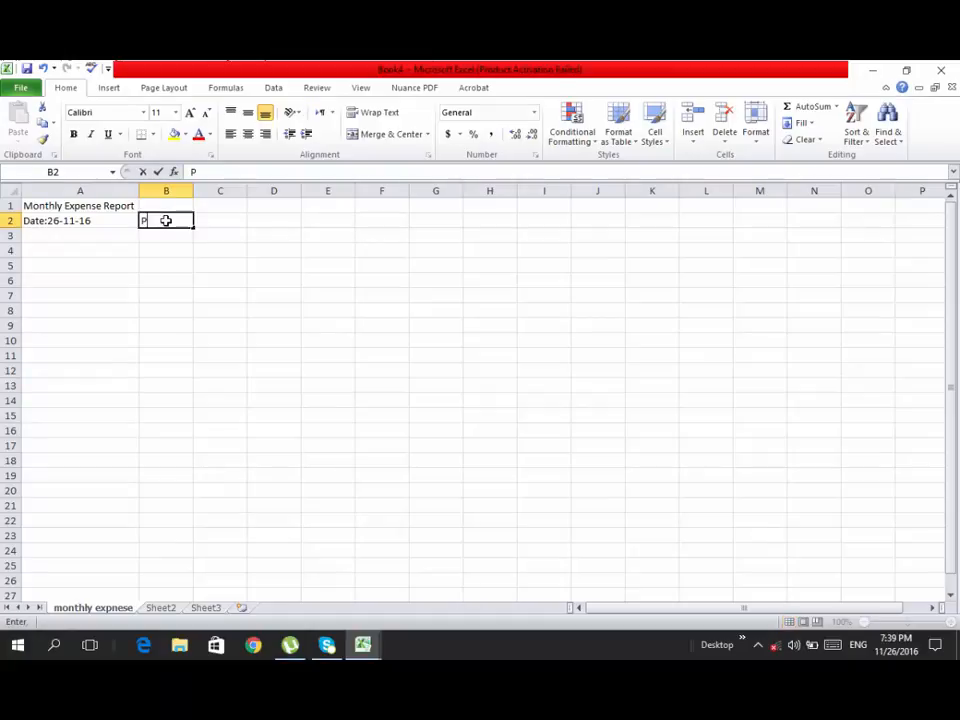
text(articulars)
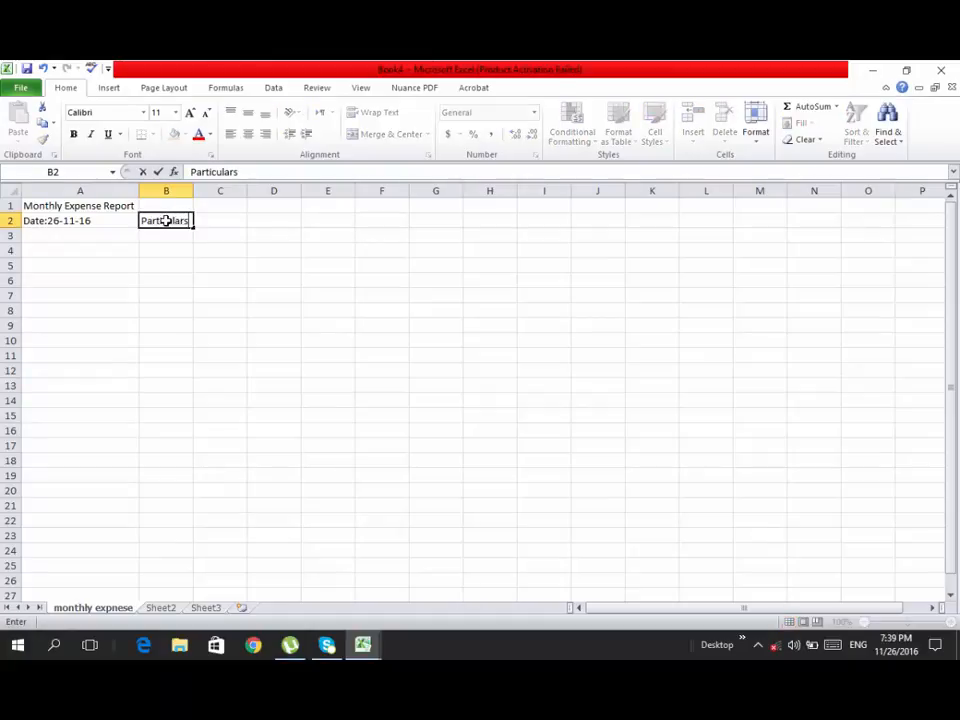
key(Return)
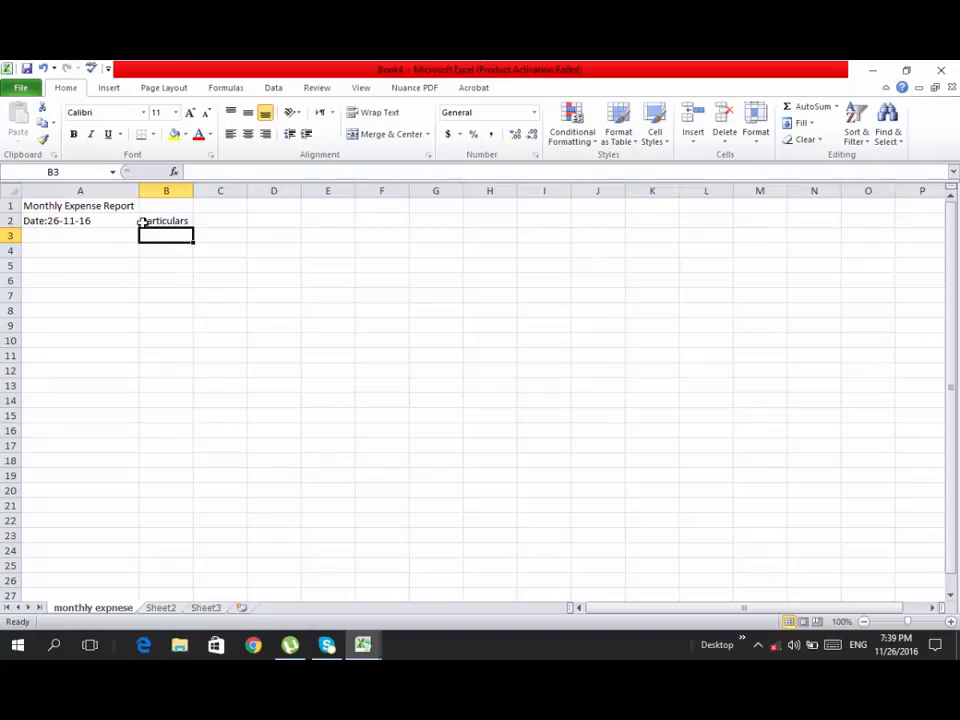
click(228, 221)
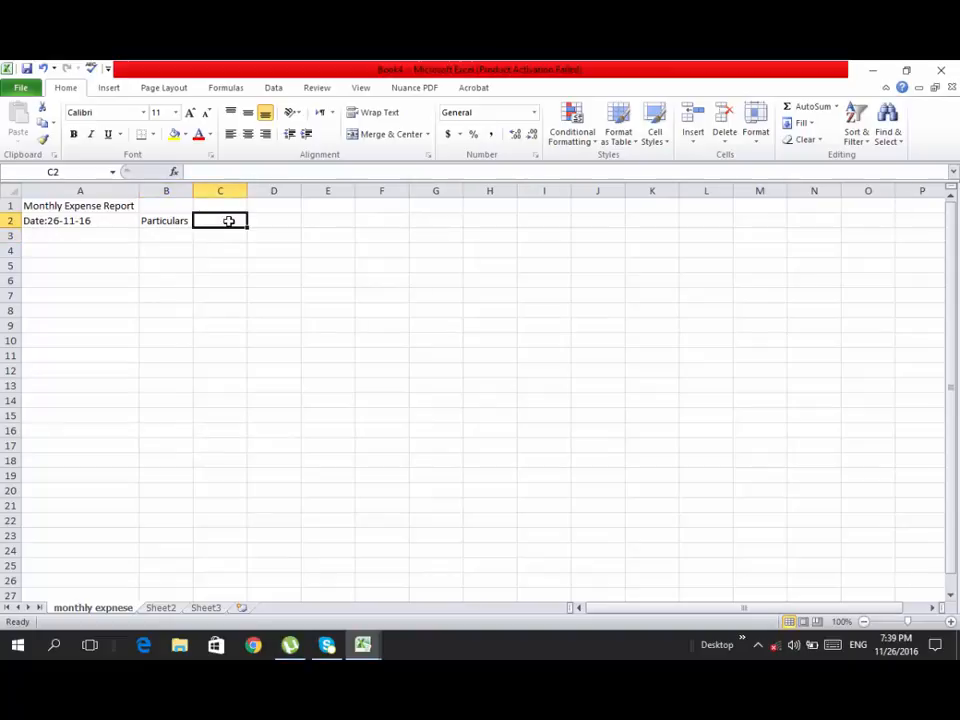
text(A)
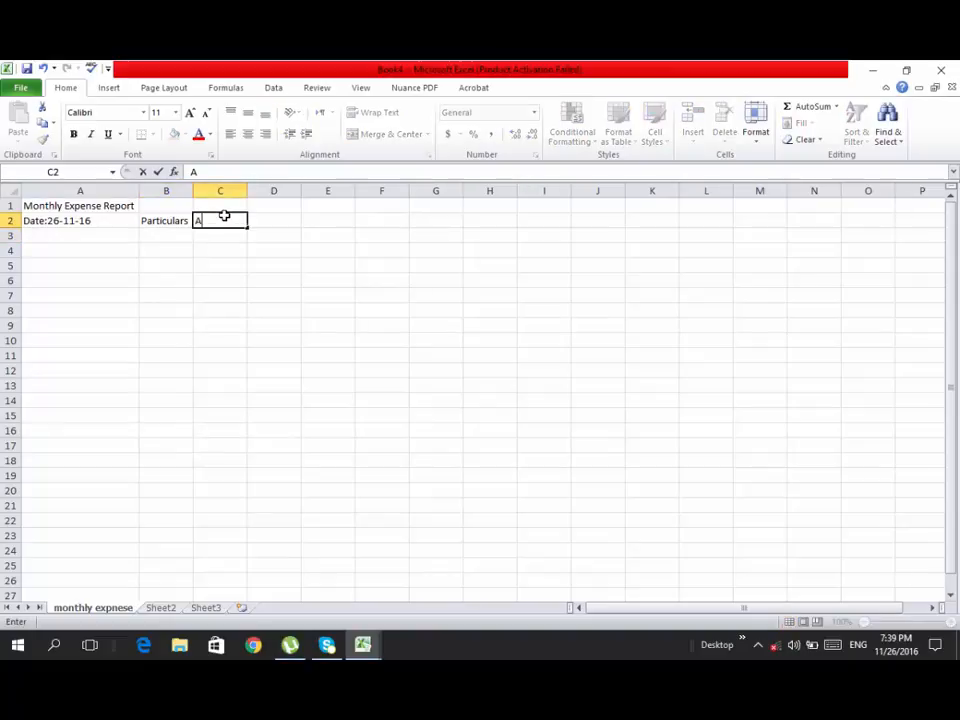
text(mount)
key(Return)
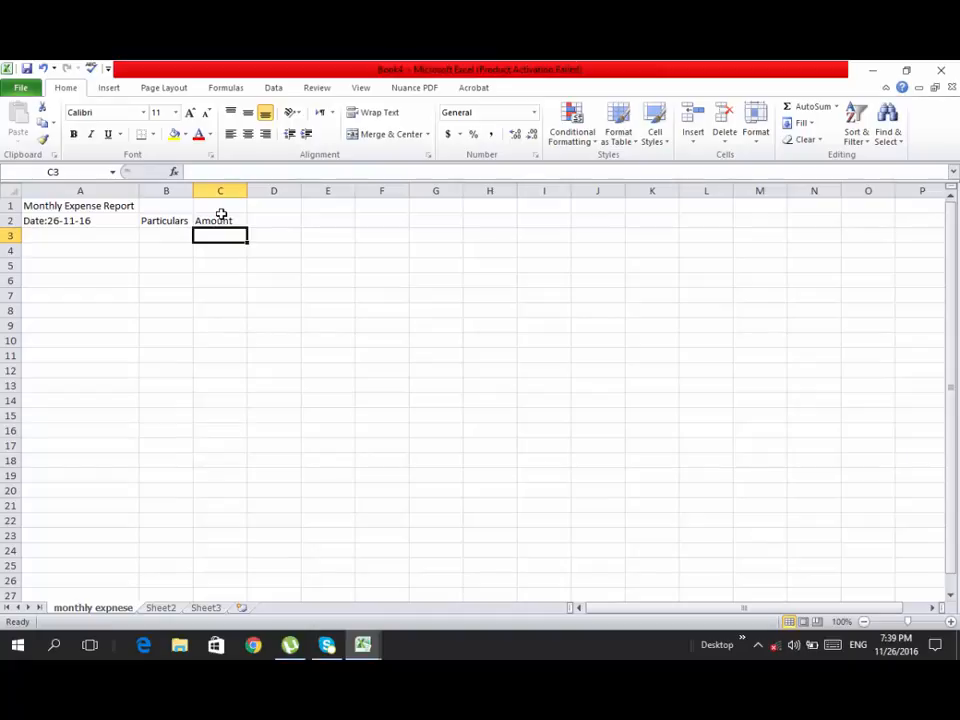
- Enter the first expense's date 10-11-16 in cell A3 and the description "Petrol" in cell B3
click(57, 234)
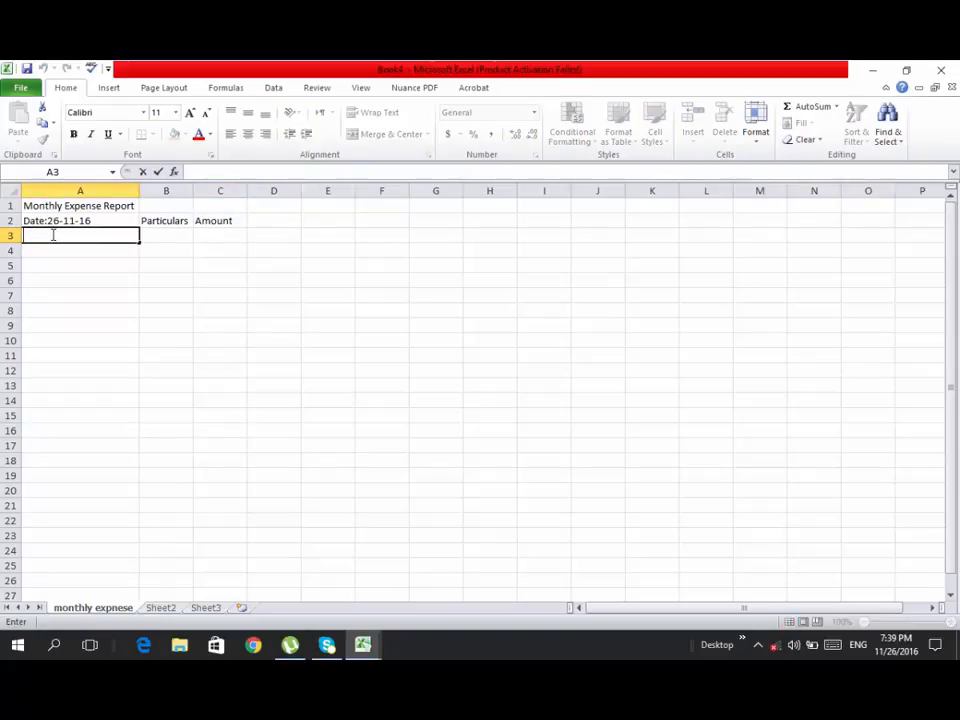
text(1)
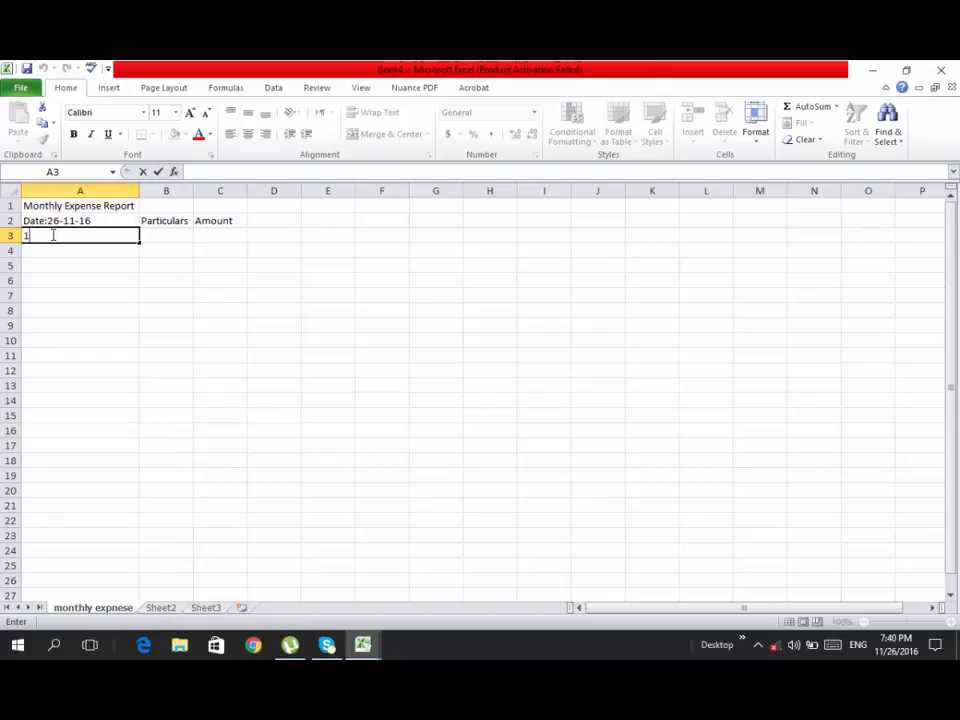
text(0-11-16)
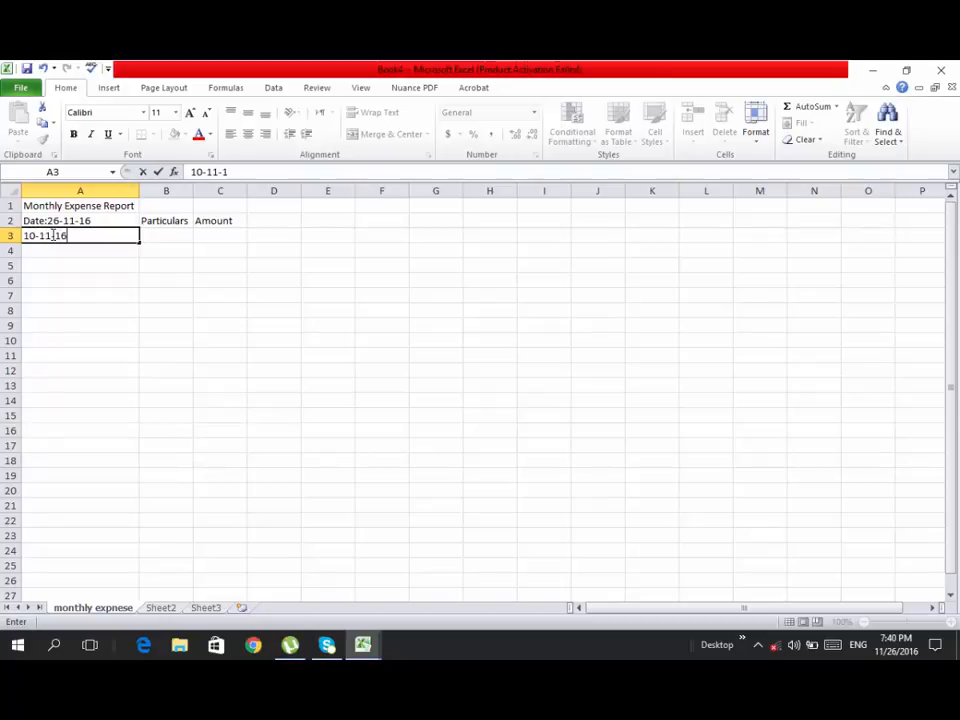
key(Tab)
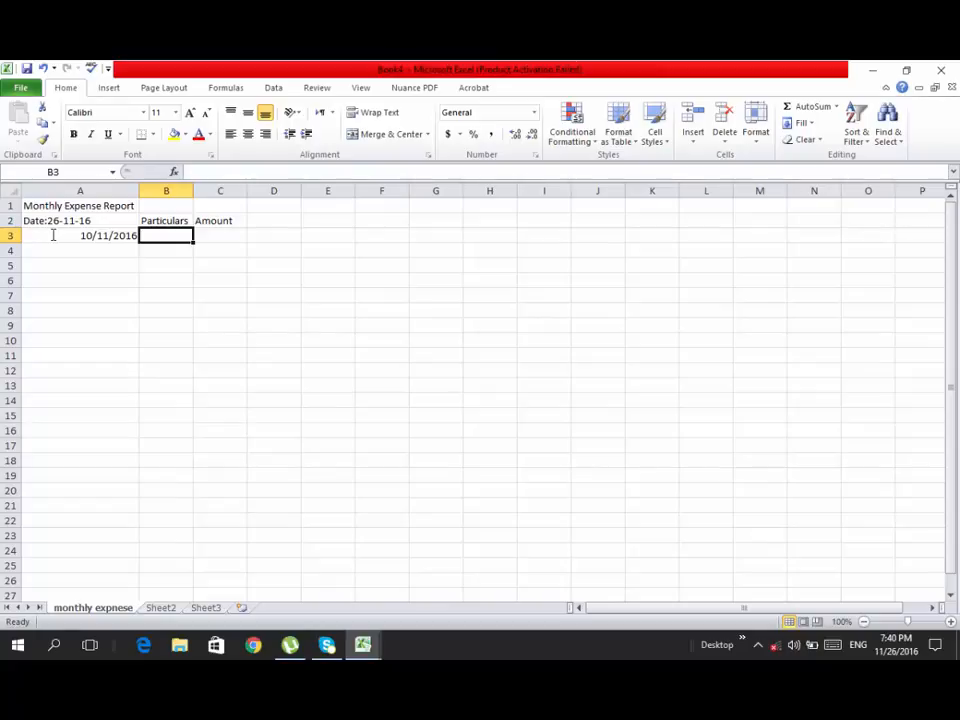
text(P)
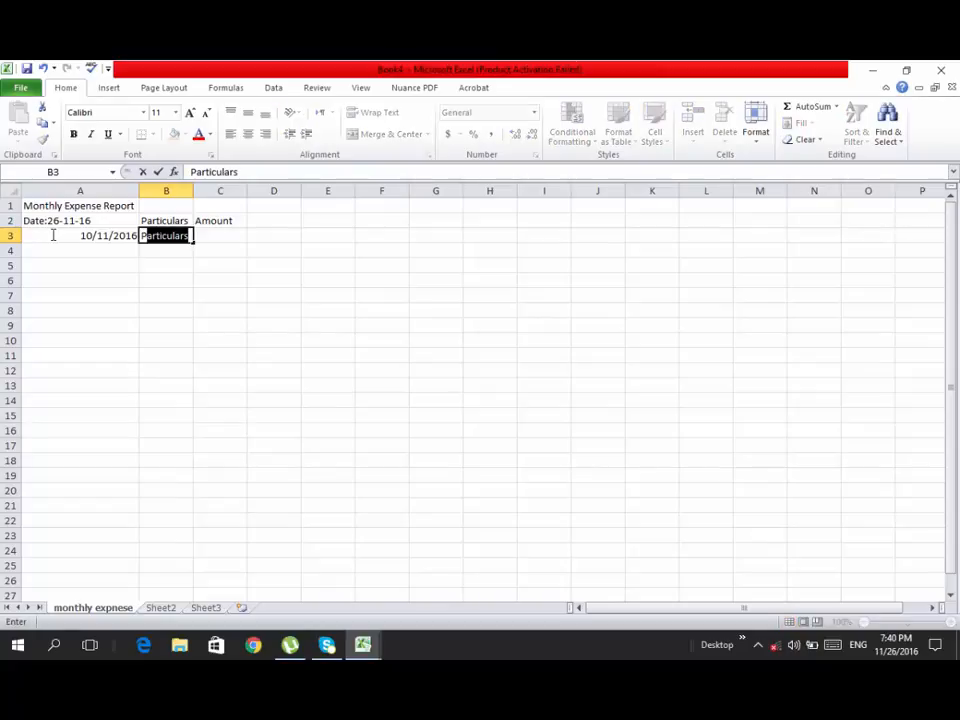
text(etrol)
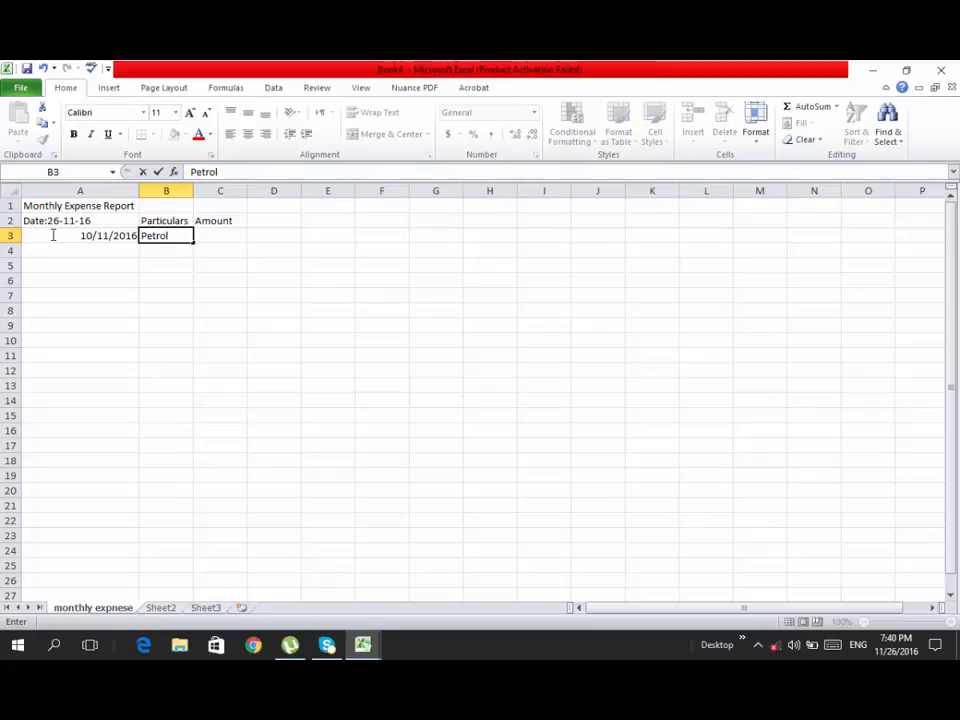
key(Tab)
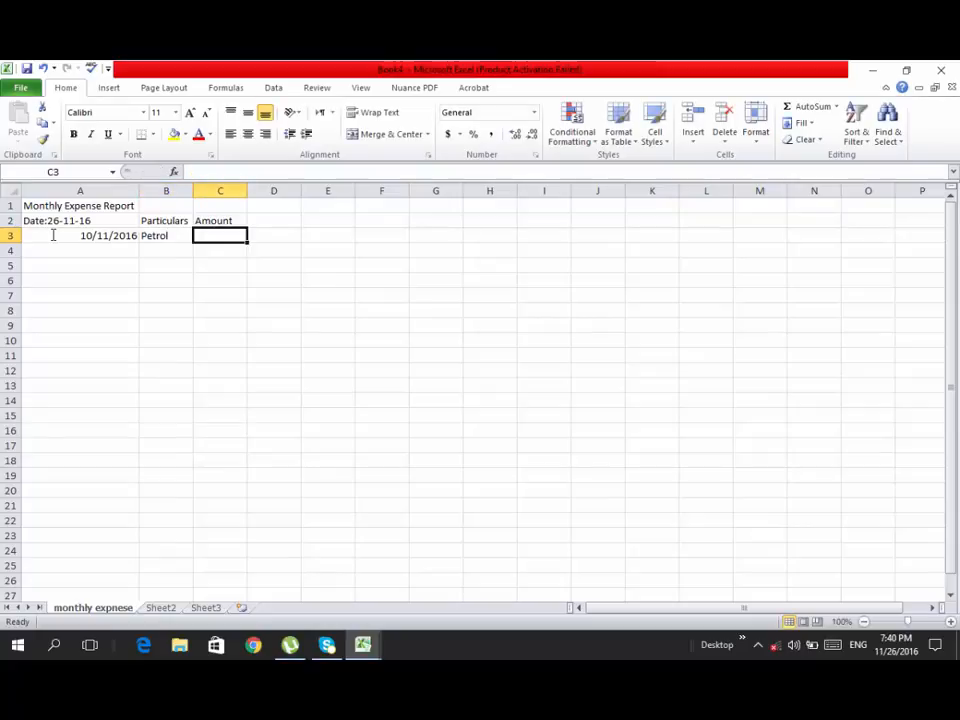
- Extend the description in cell B3 to read "Petrol Expense For Motor Cycle"
key(Left)
key(F2)
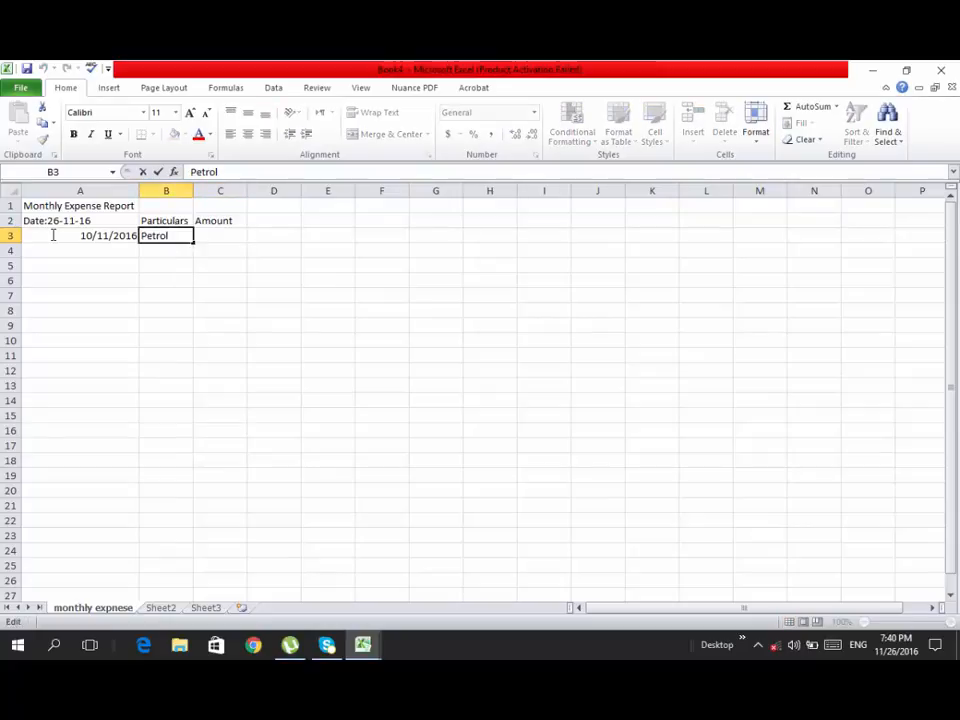
text(Exp)
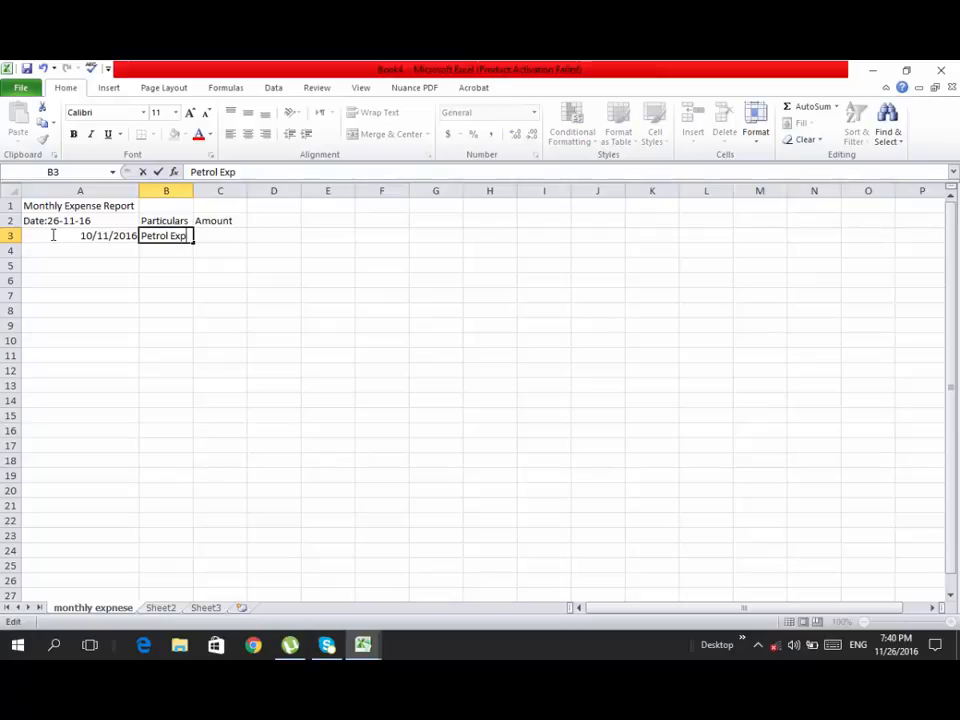
text(ense For Mo)
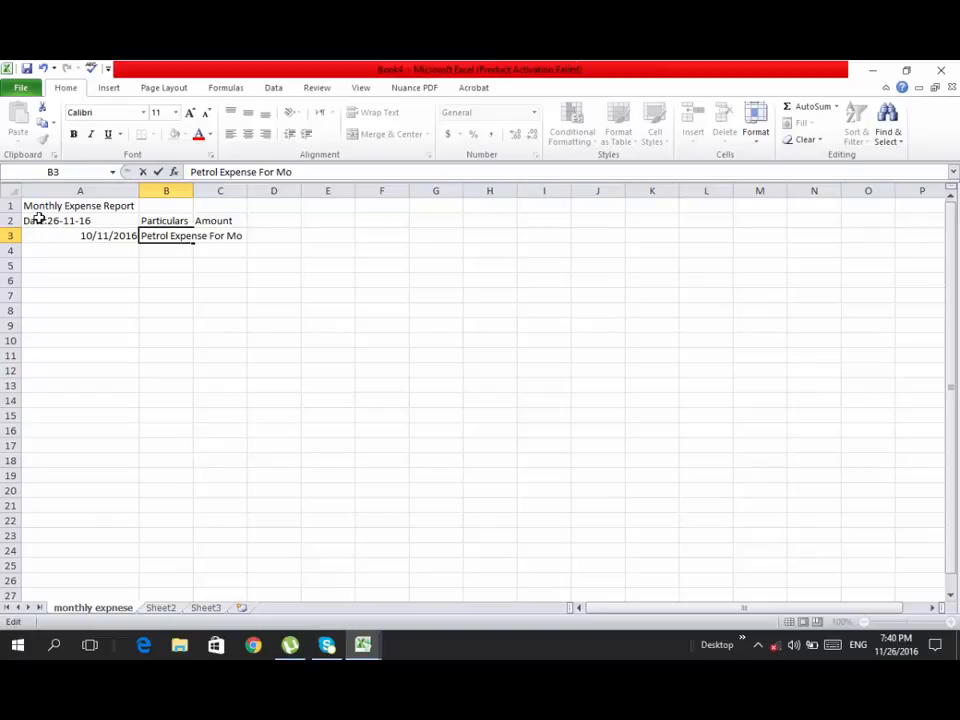
text(tor C)
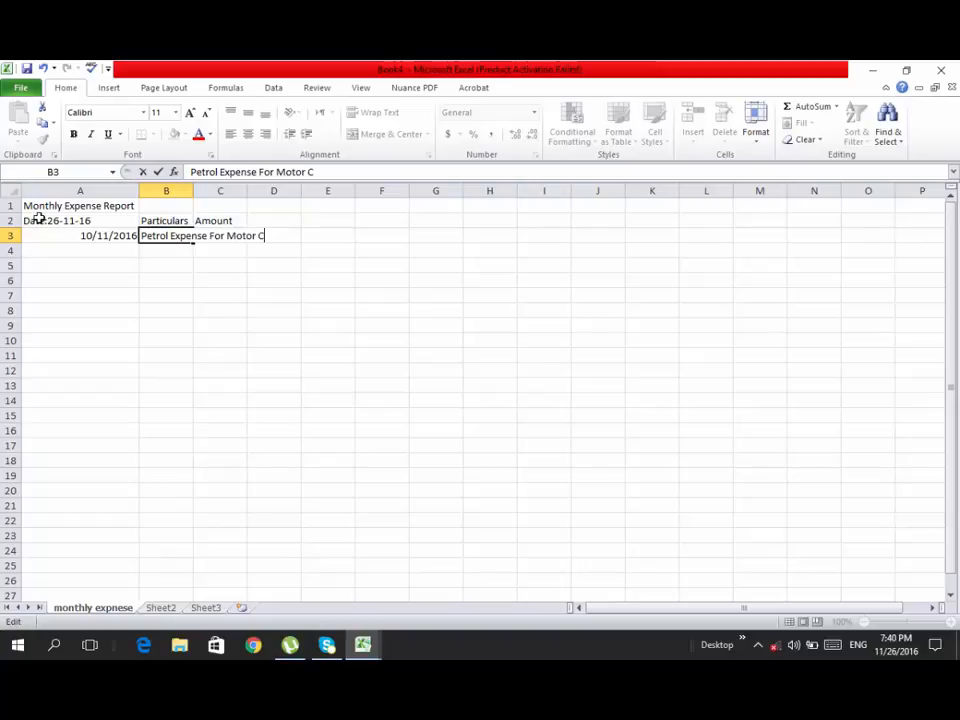
text(ycle)
key(Return)
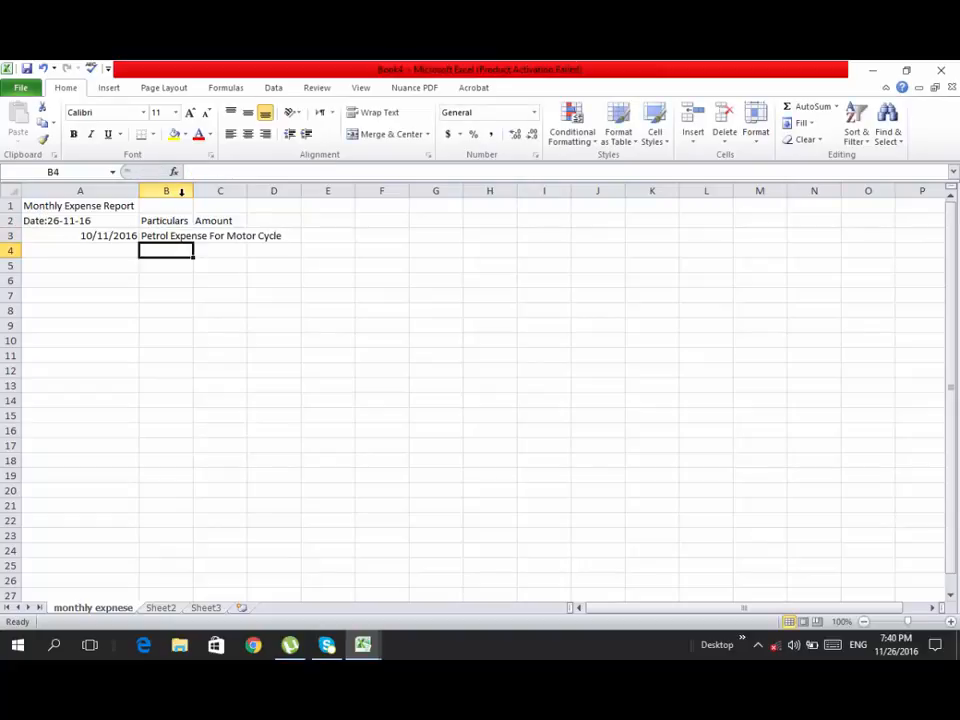
- Fit column B's width to its text and enter the amount 2000 for the petrol expense in cell C3
double_click(193, 191)
click(310, 232)
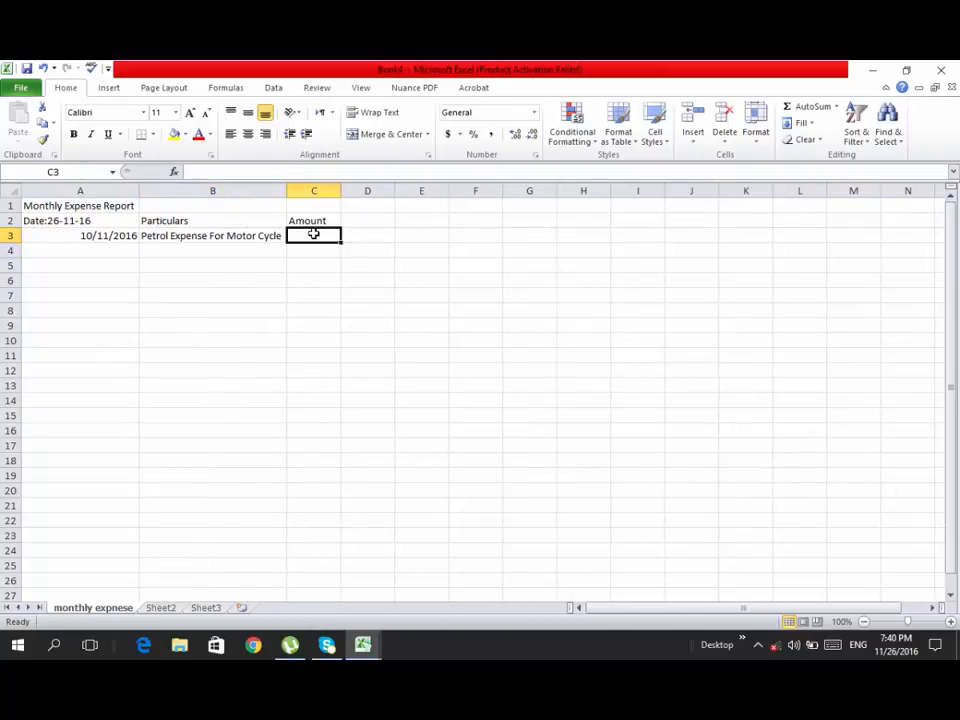
text(2)
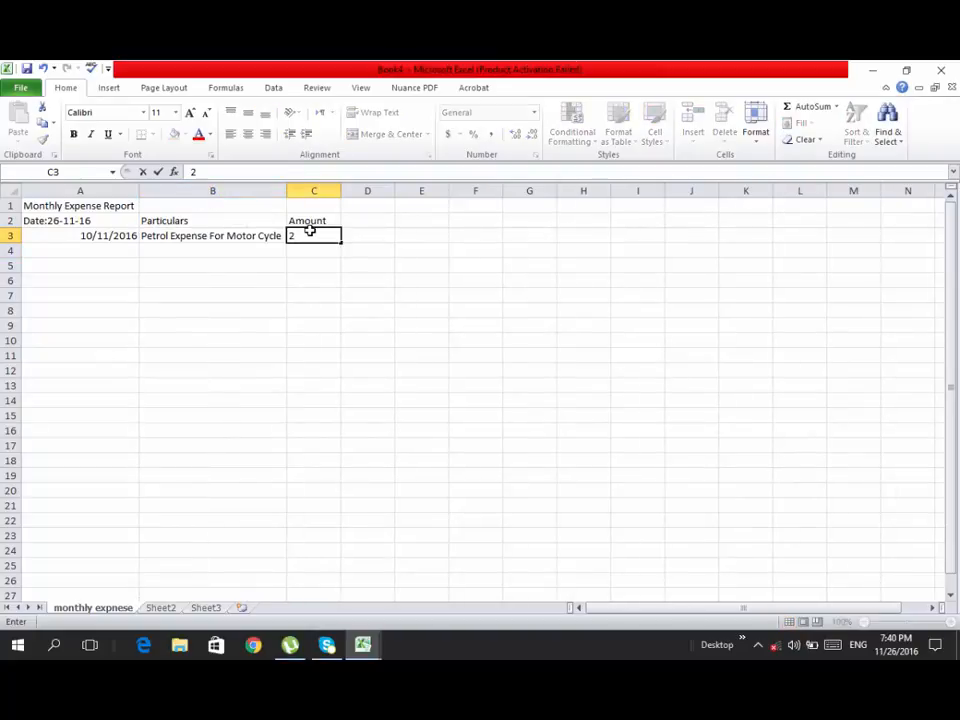
text(000)
key(Return)
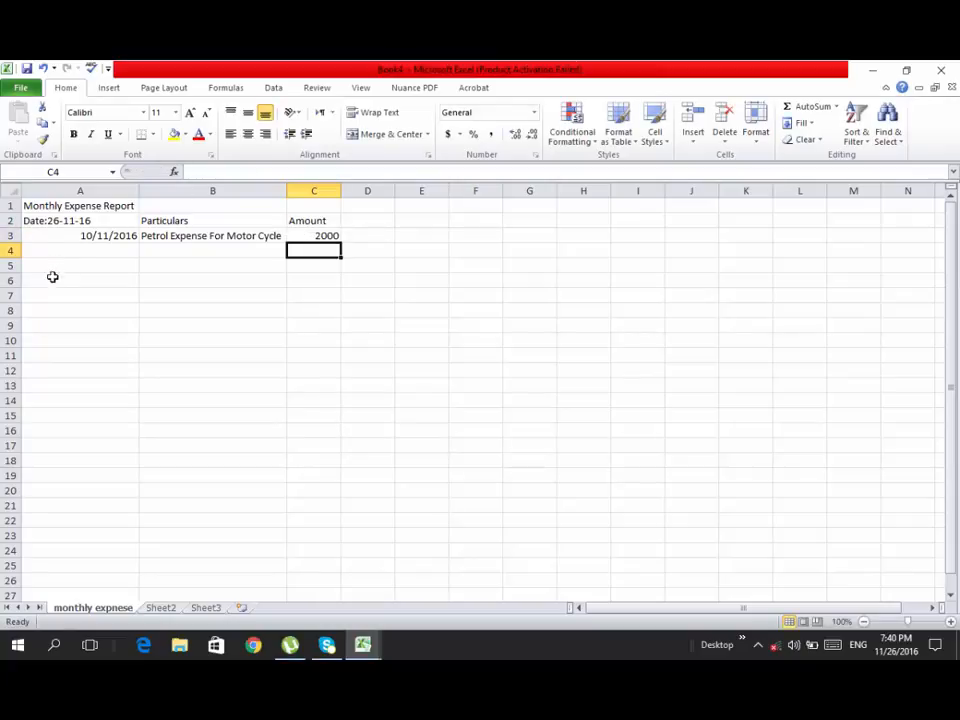
- Enter the second expense's date 15/11/2016 in cell A4
double_click(92, 244)
click(97, 254)
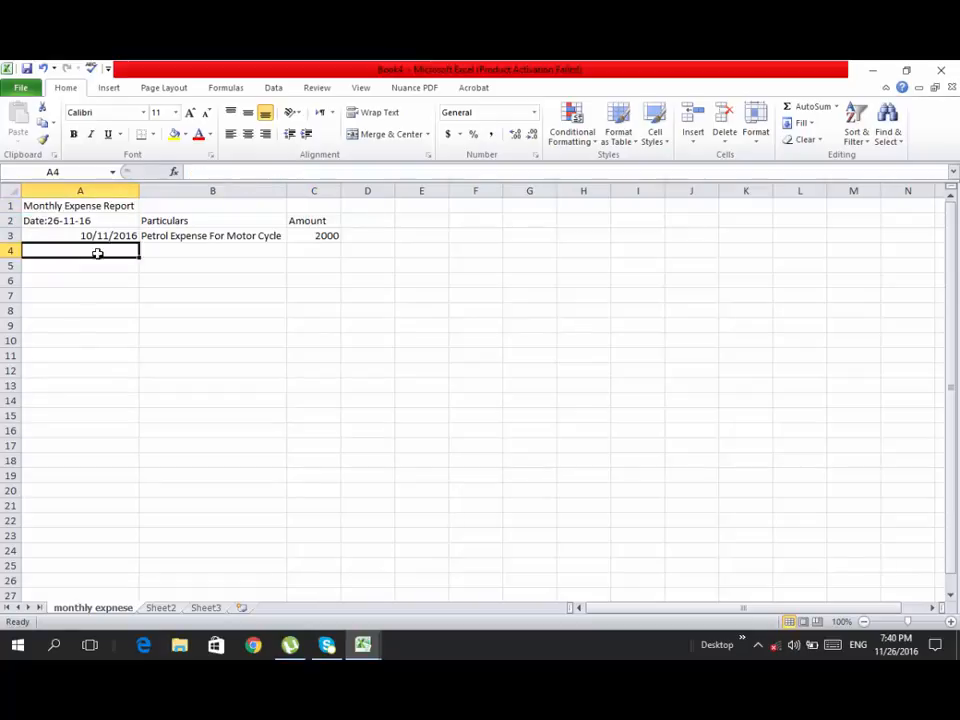
double_click(97, 254)
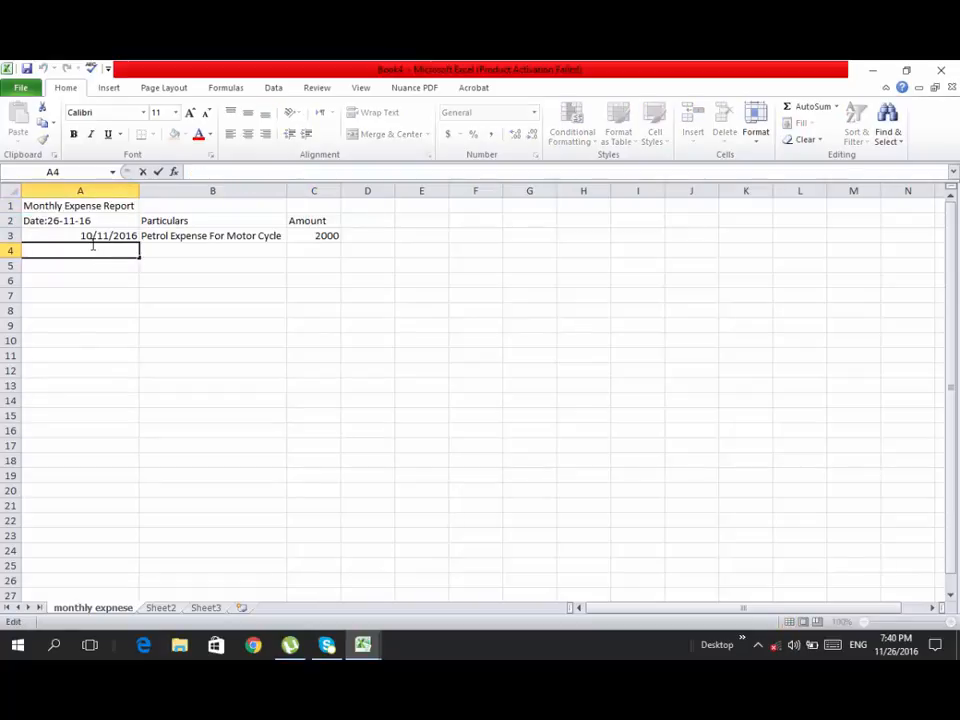
text(15/11)
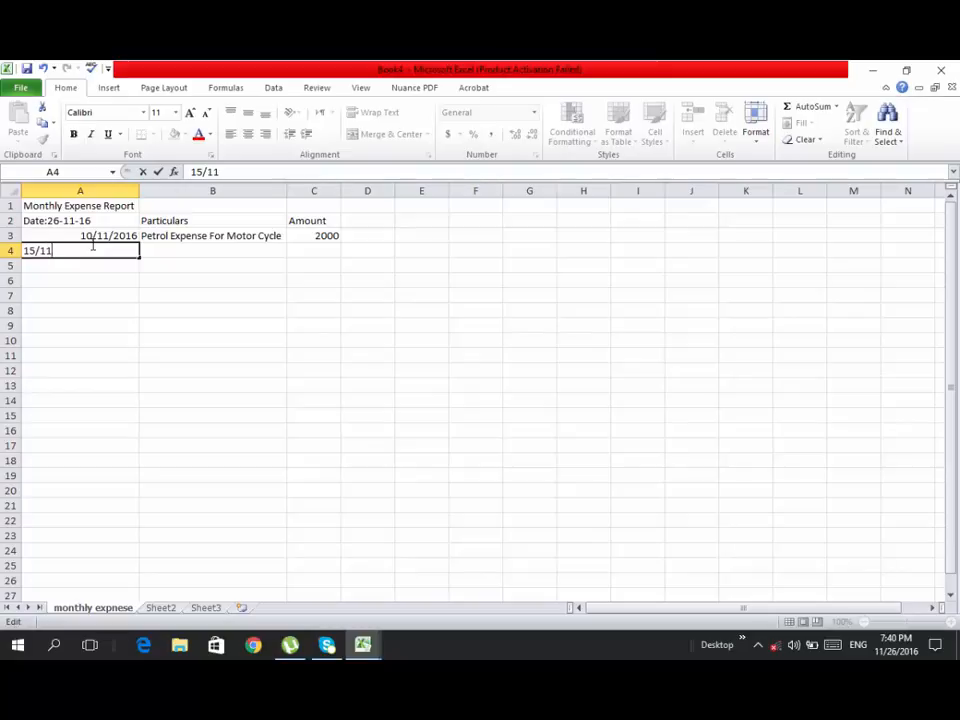
text(/2016)
click(148, 357)
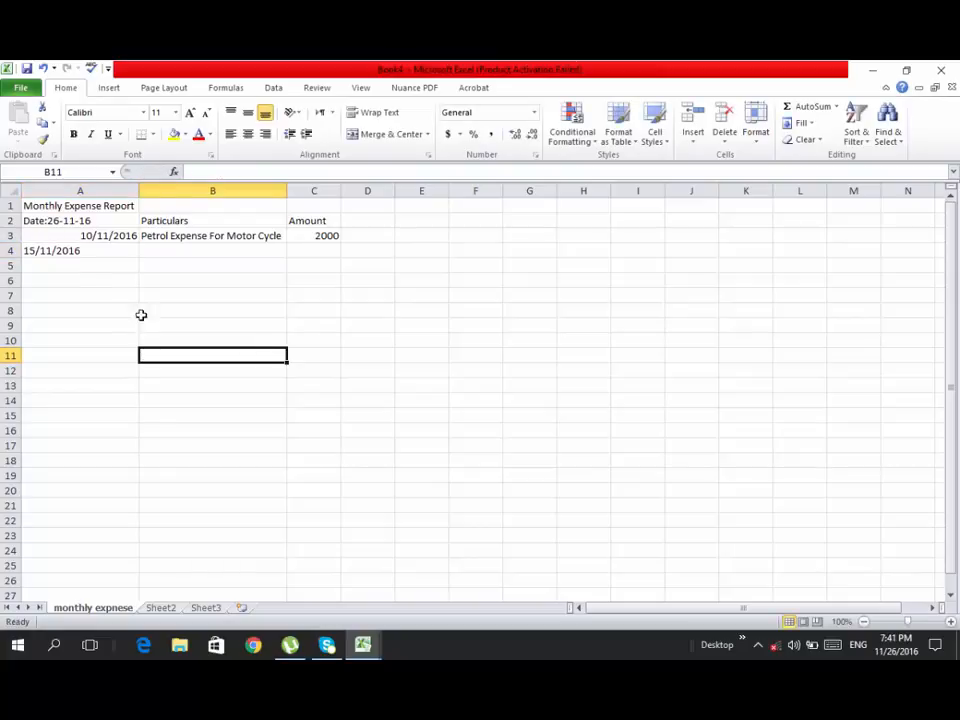
- Enter the description "Purschase Shoes" in cell B4 and its amount 1200 in cell C4
double_click(211, 249)
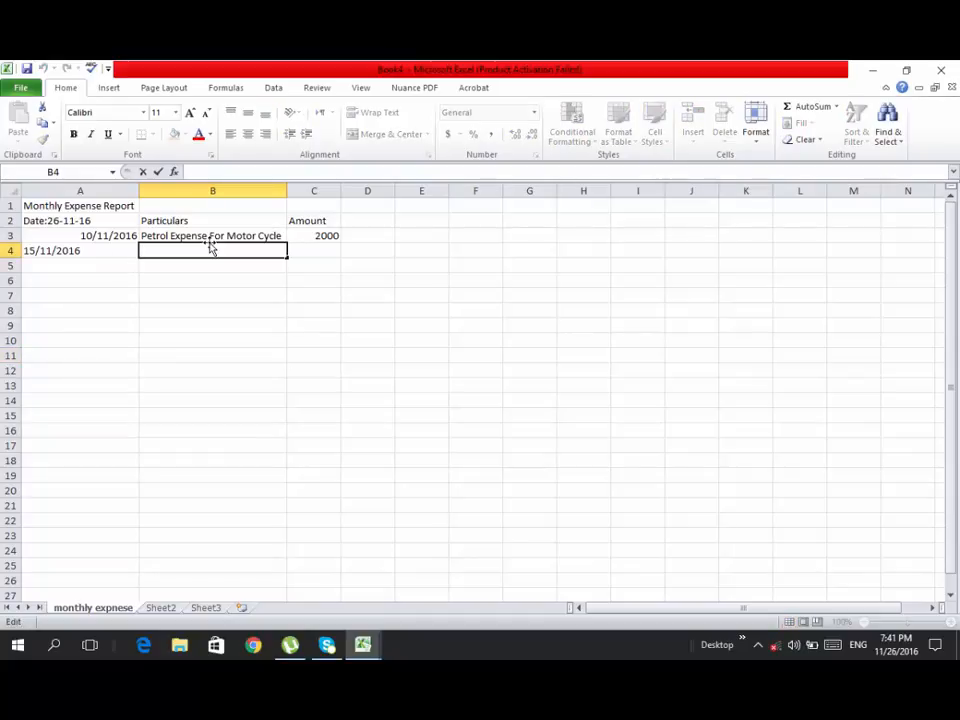
text(Pur)
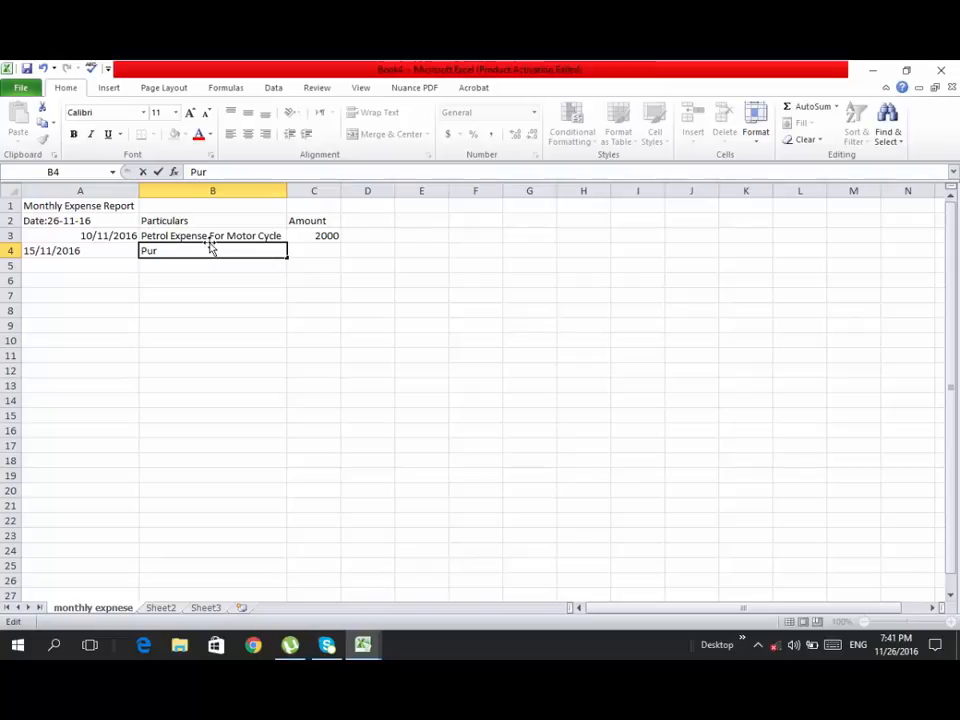
text(schase Shoes)
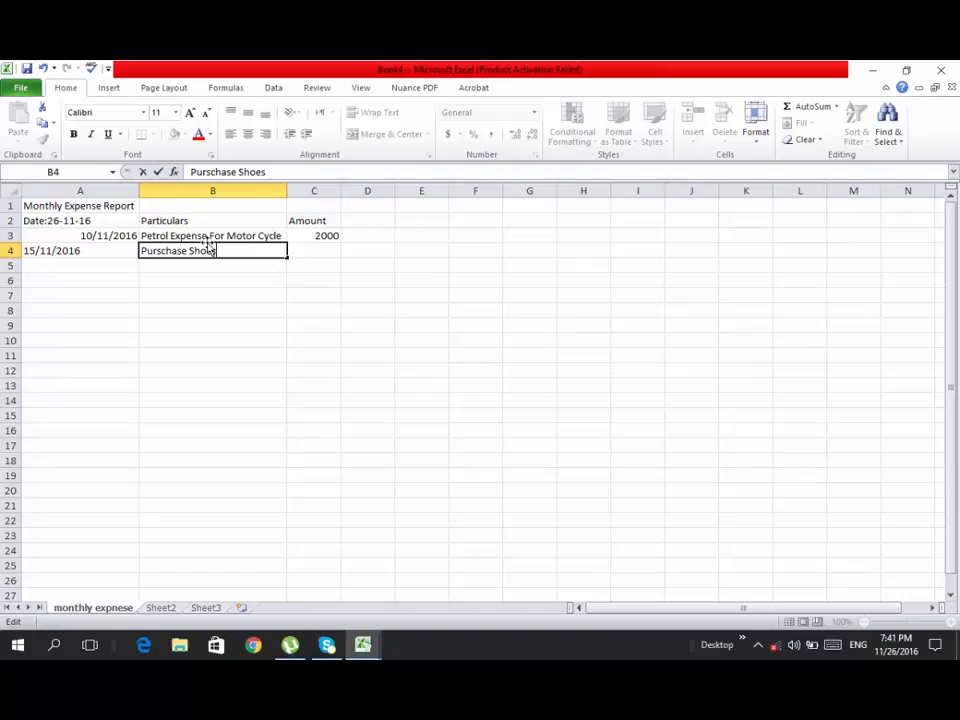
click(311, 251)
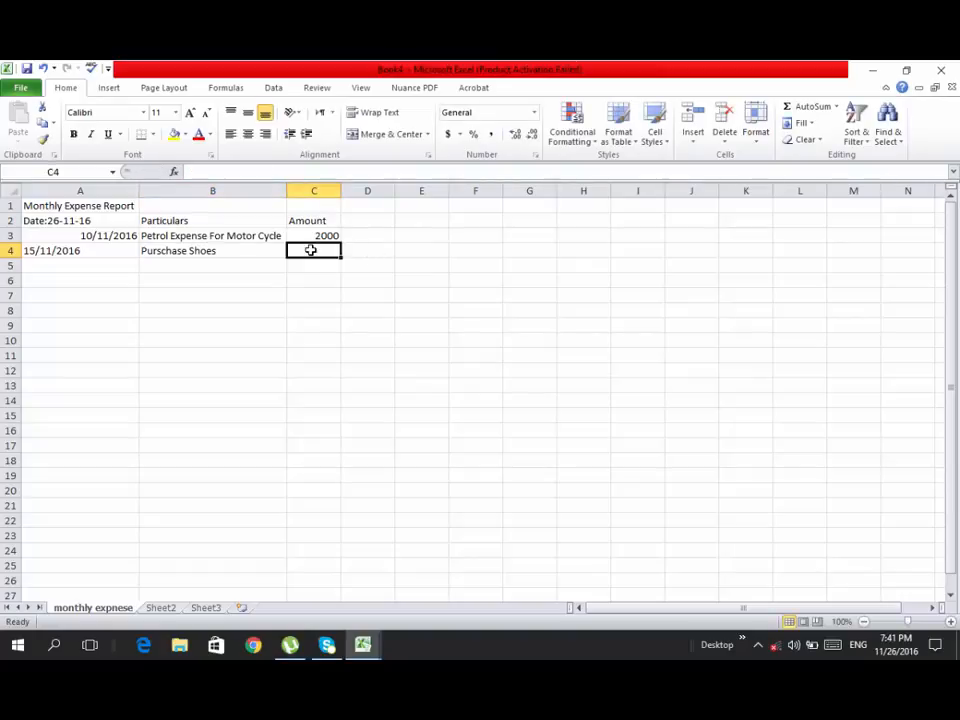
text(12000)
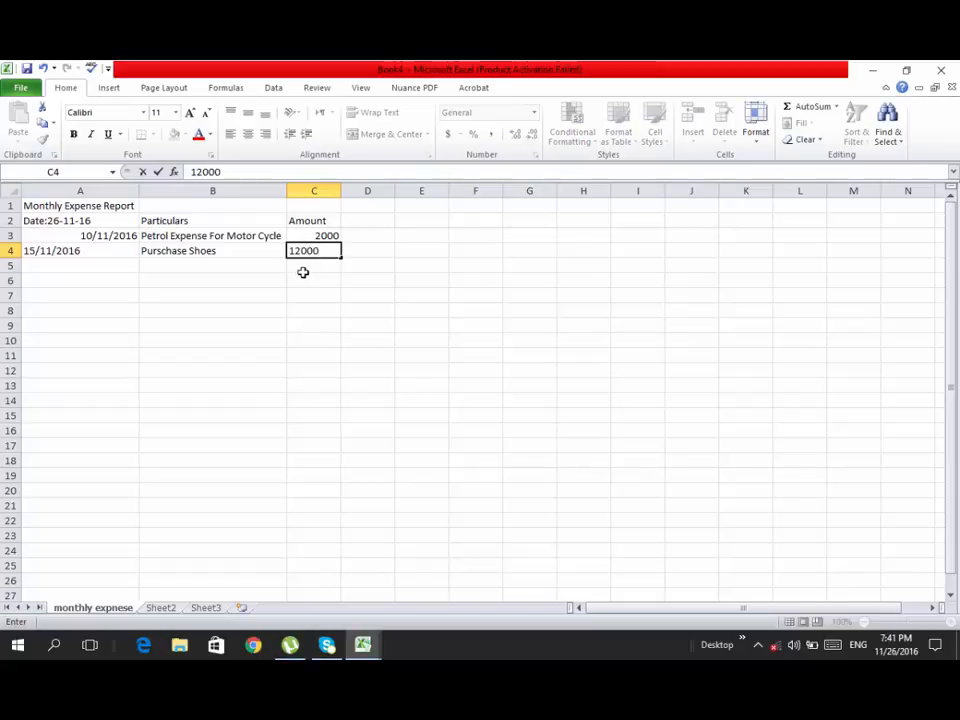
key(BackSpace)
click(298, 311)
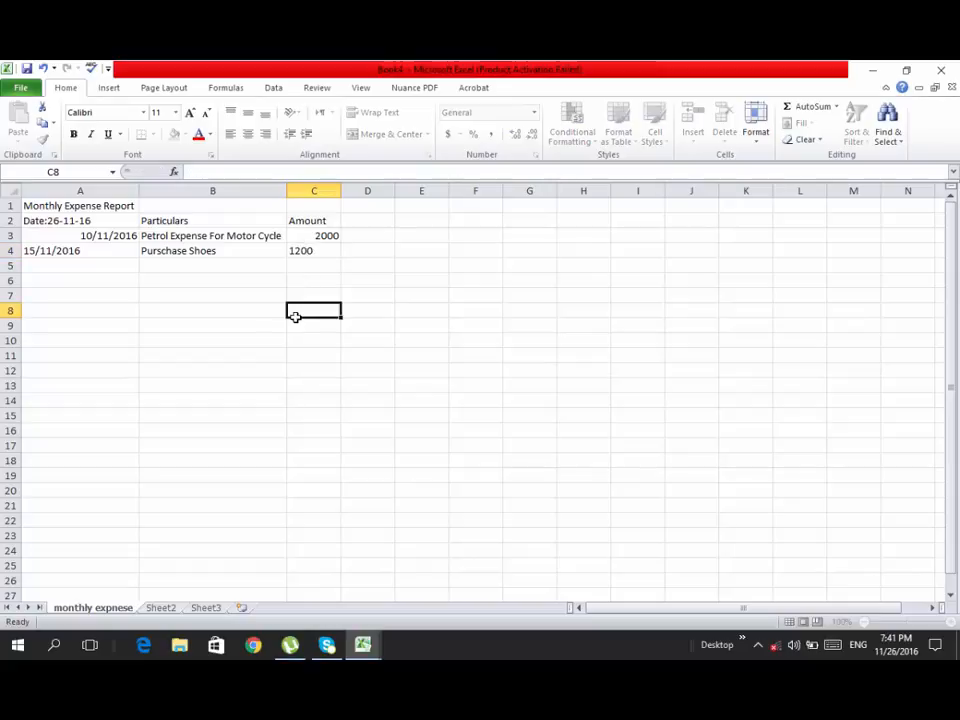
- Enter the third expense's date 20/11/2016 in cell A5 and move on to cell B5
click(62, 264)
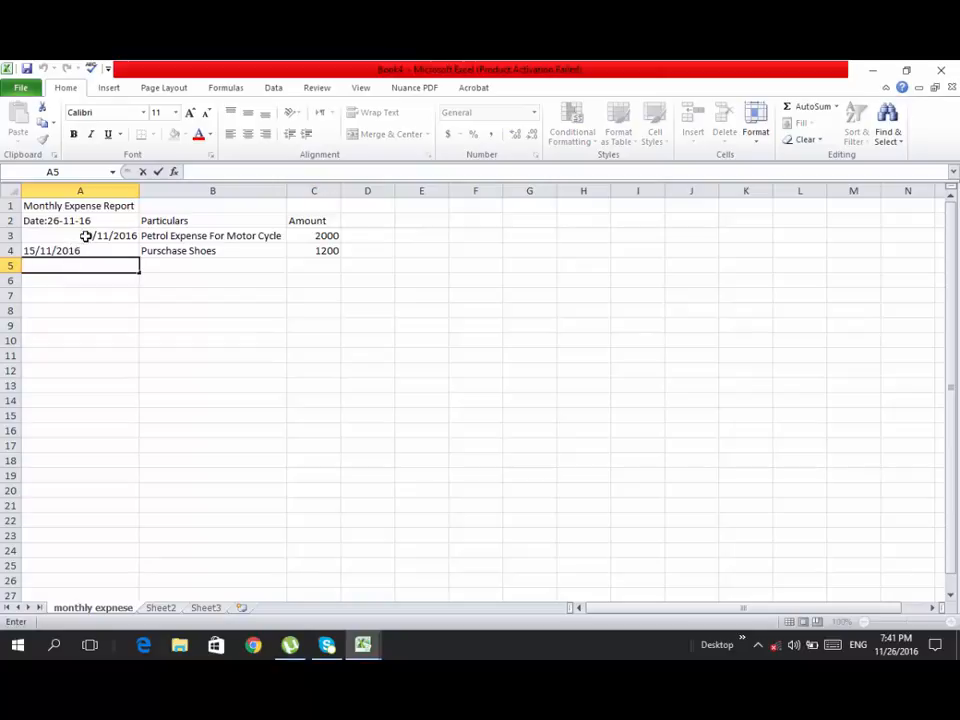
text(20/11/)
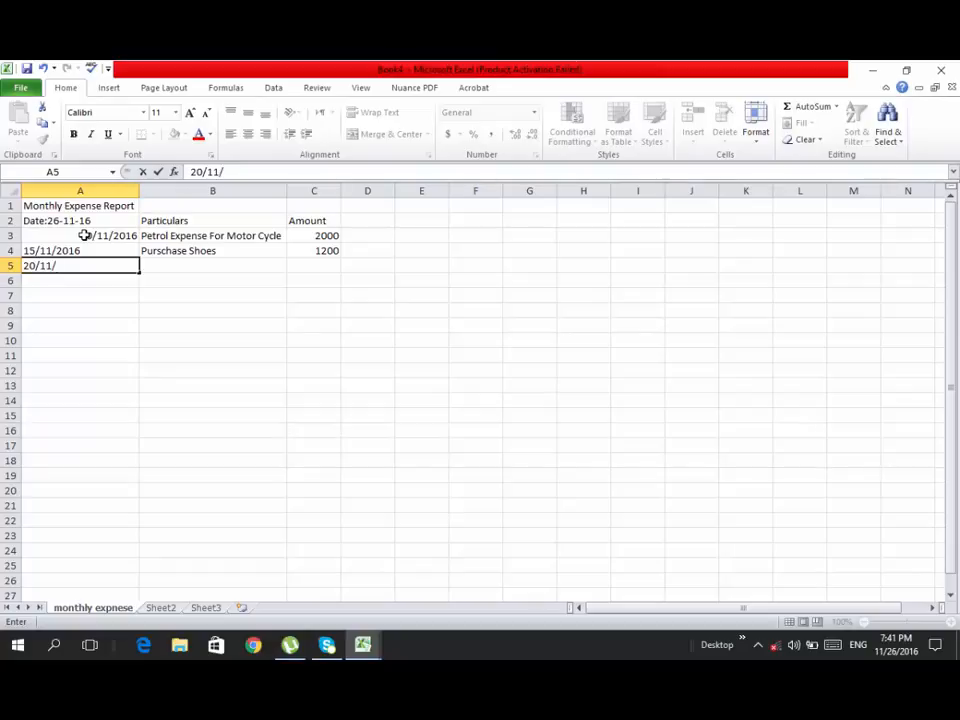
text(2015)
key(BackSpace)
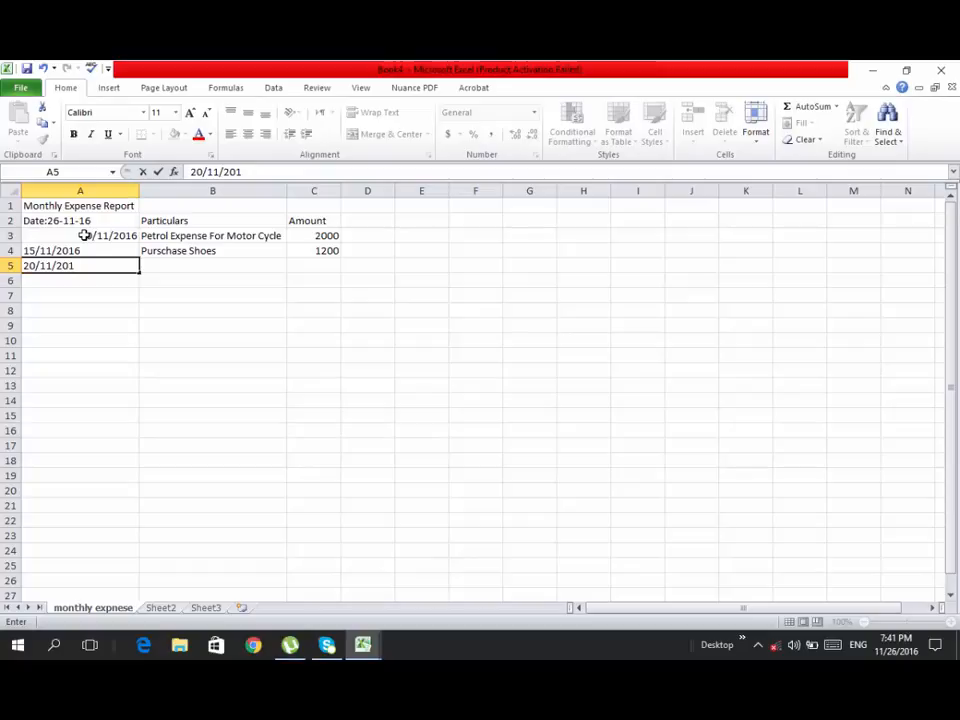
text(6)
key(Tab)
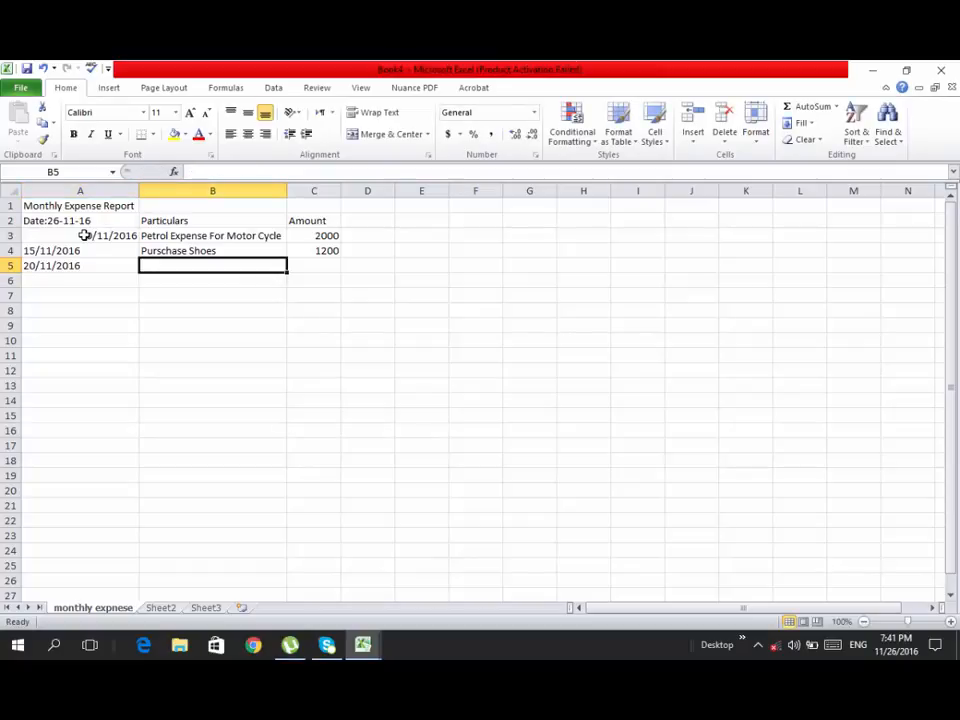
- Enter the description "Mobilink 3g Bill" in cell B5 and its amount 1500 in cell C5
text(Mob)
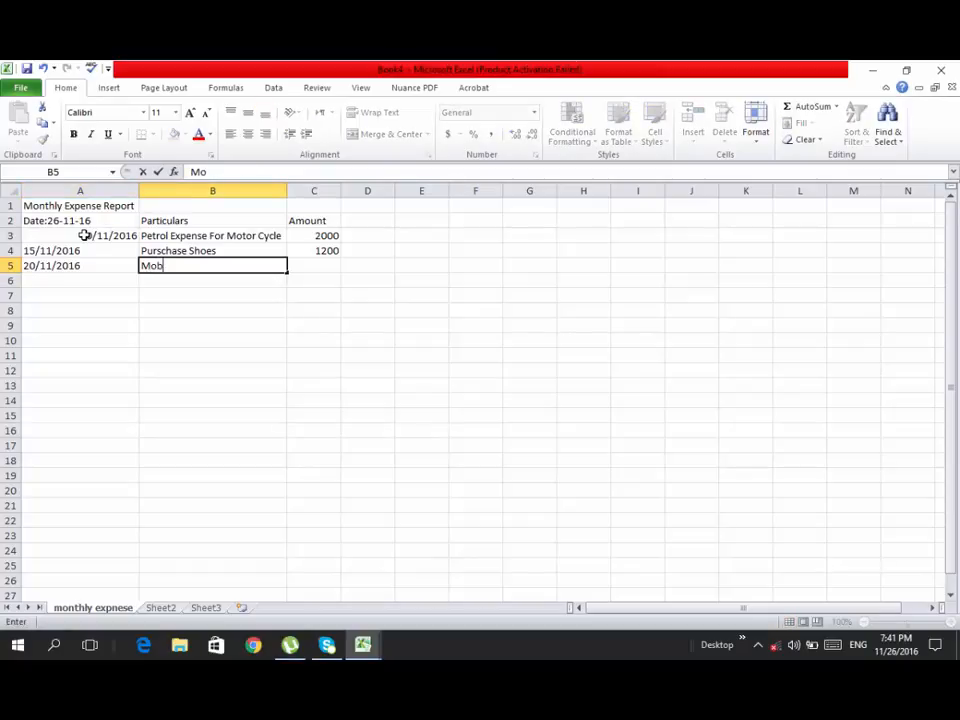
text(ilink 3g Bill)
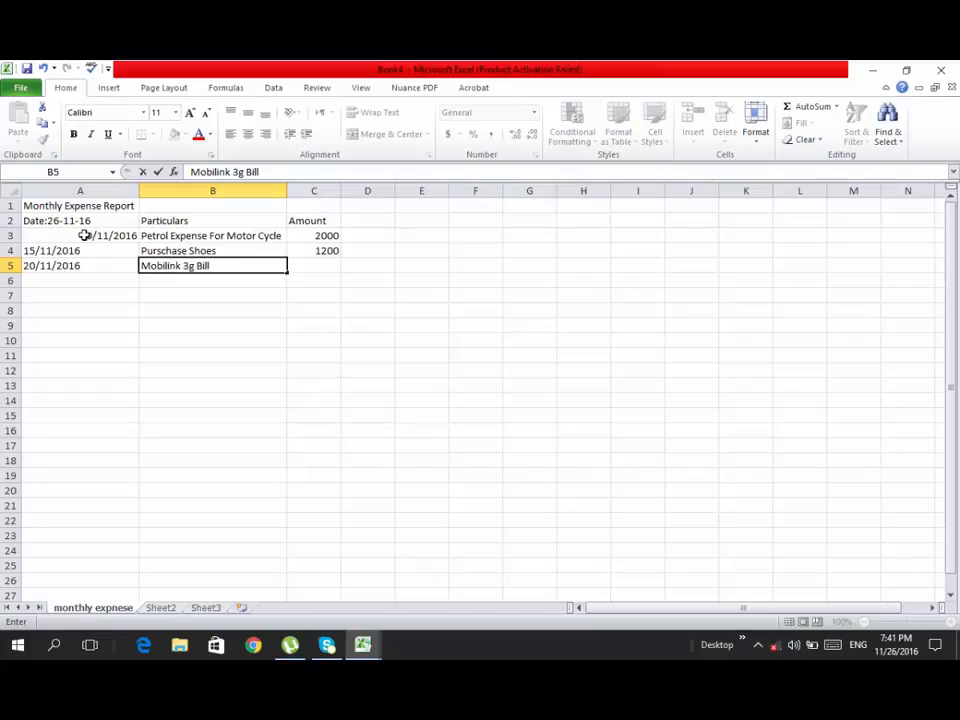
key(Tab)
text(155)
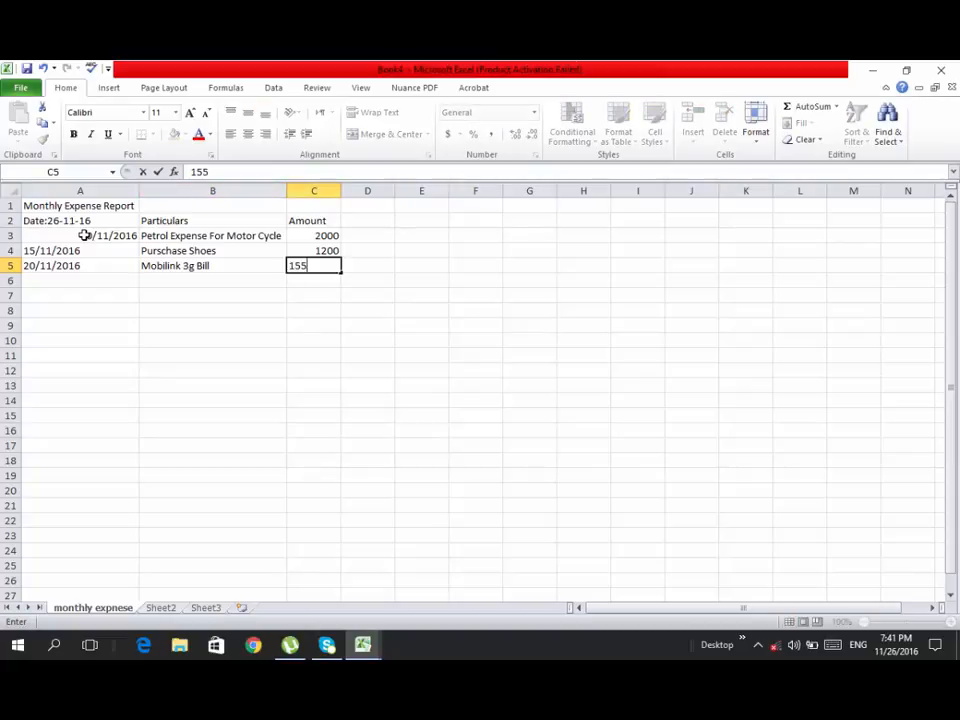
key(BackSpace)
text(00)
key(Return)
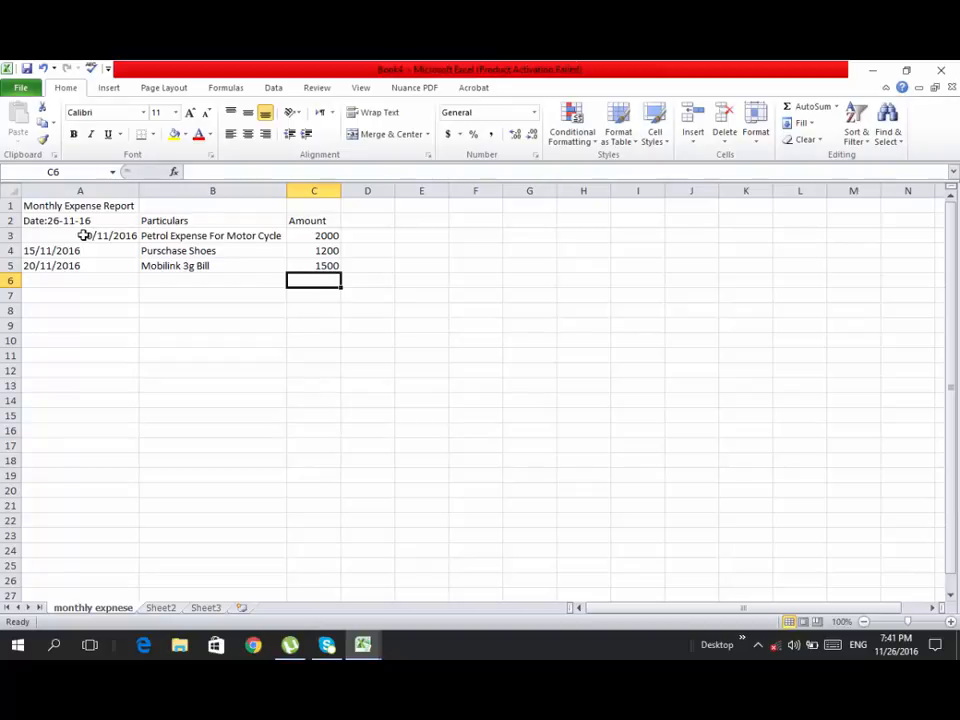
- Enter the fourth expense's date 25/11/2016 in cell A6
click(73, 279)
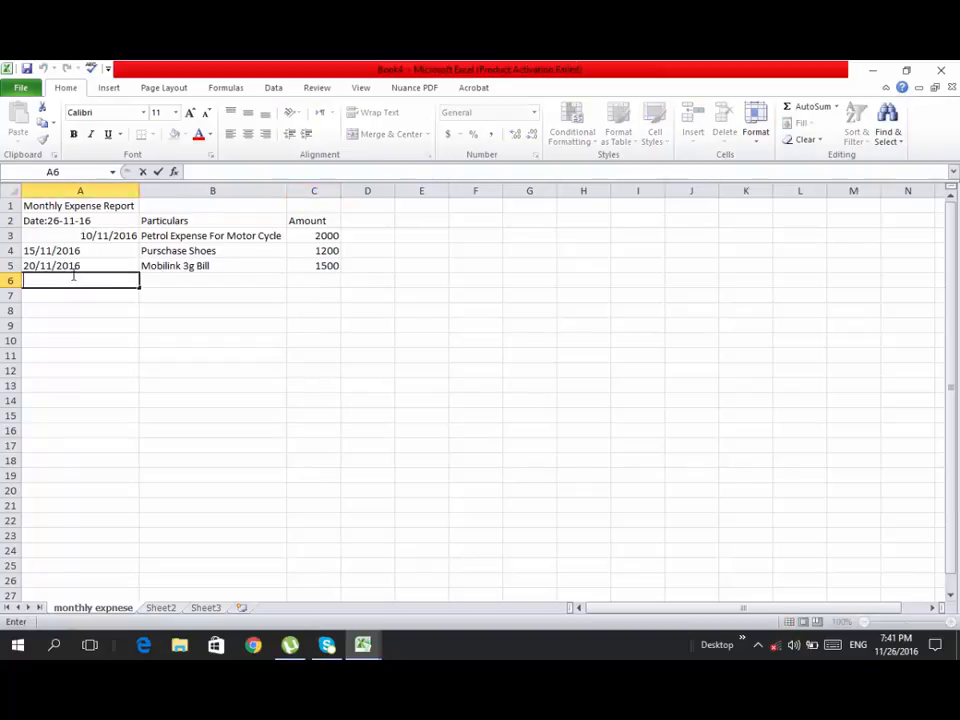
text(25/11/2)
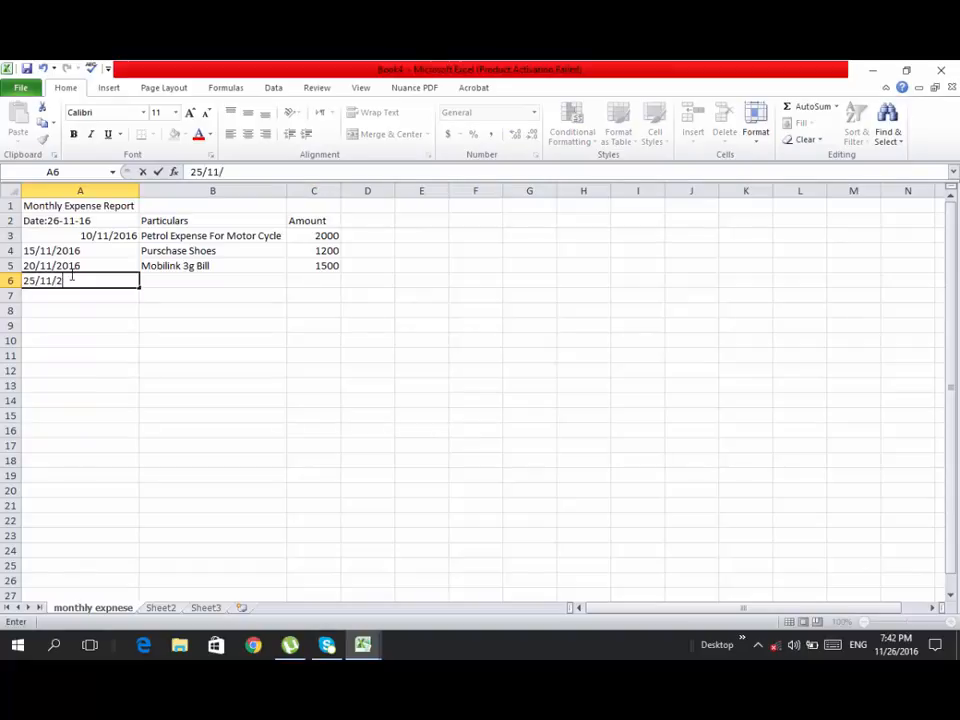
text(016)
key(Tab)
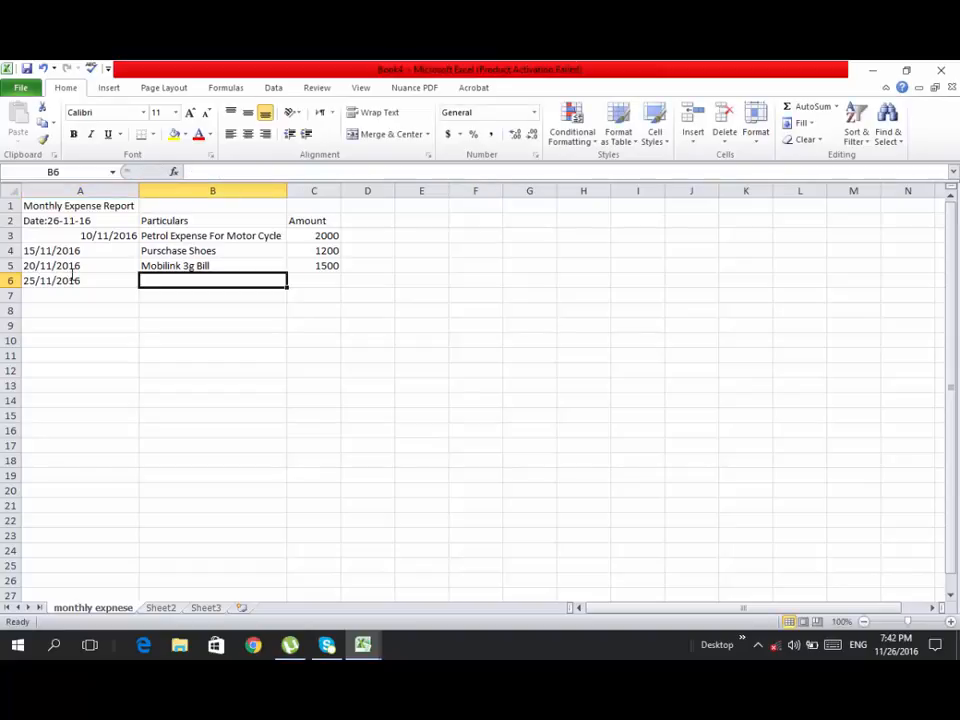
- Enter the description "Donation For Mousque" in cell B6 and its amount 2000 in cell C6
text(De)
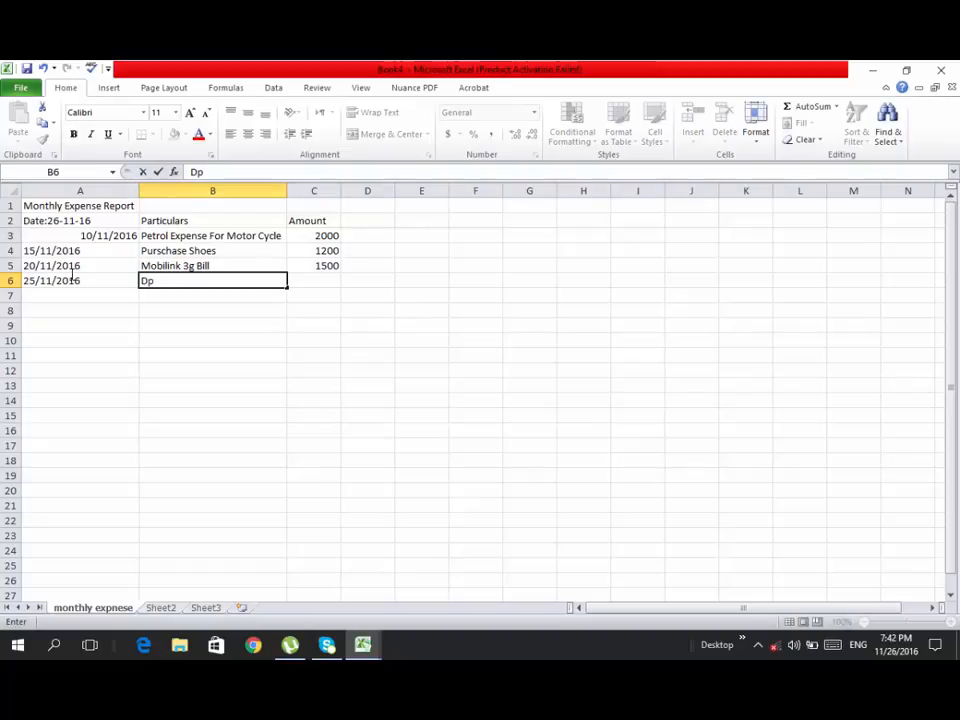
key(BackSpace)
text(onations)
key(BackSpace)
text(For Mou)
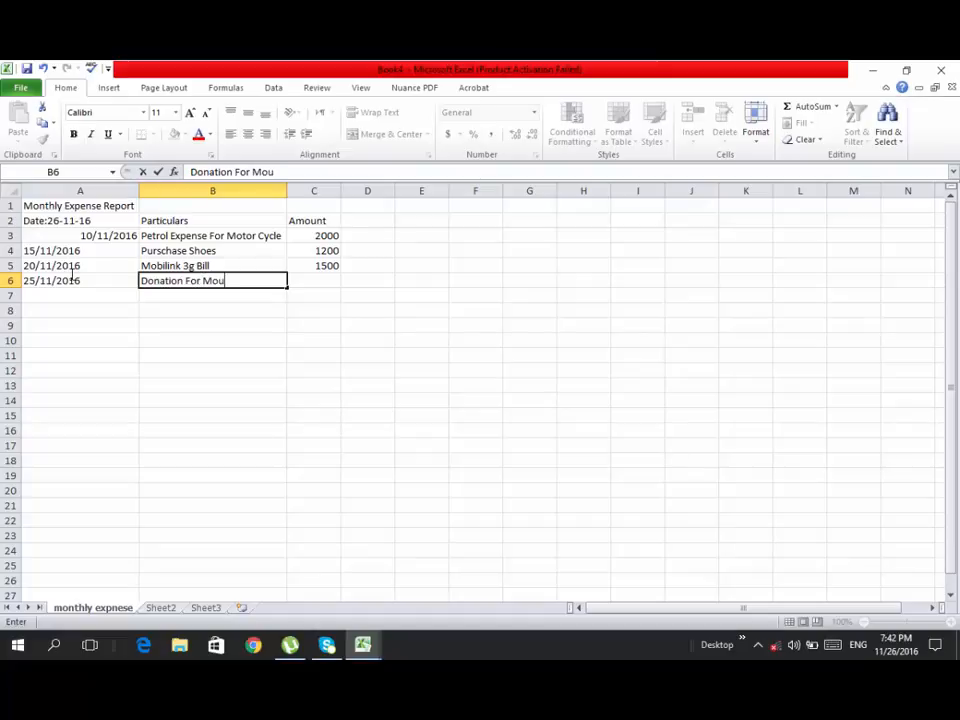
text(sque)
key(Tab)
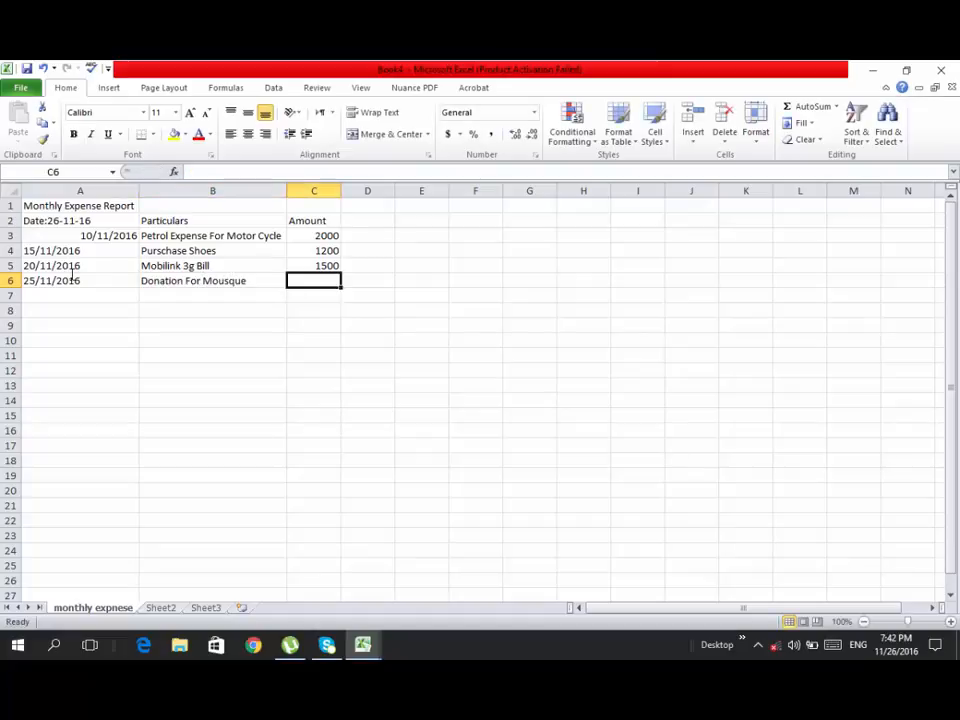
text(200)
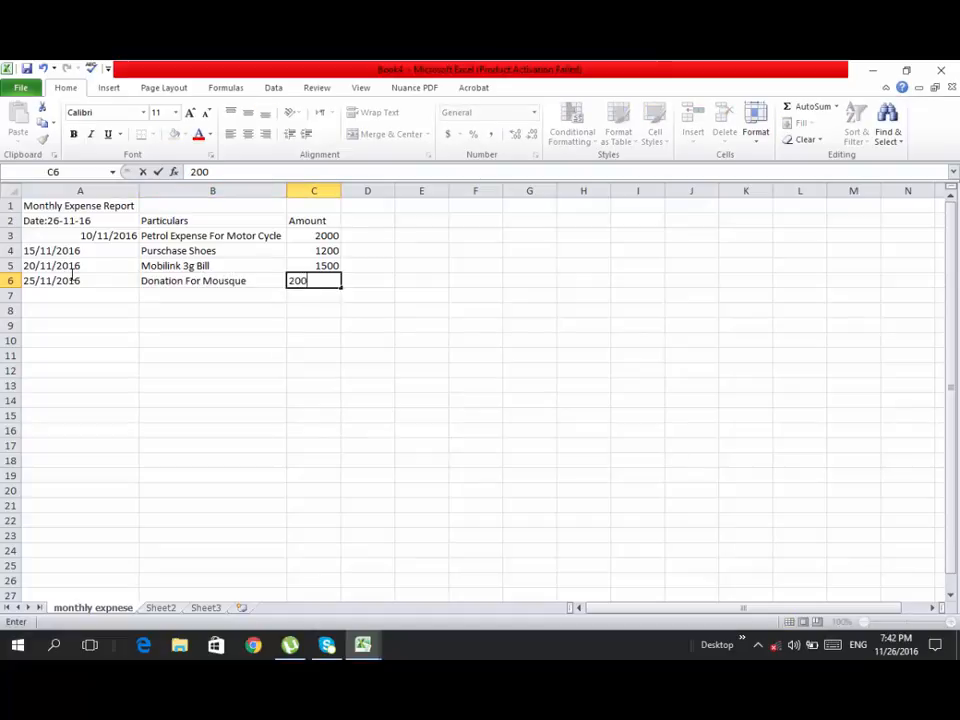
text(0)
key(Return)
key(Left)
key(Left)
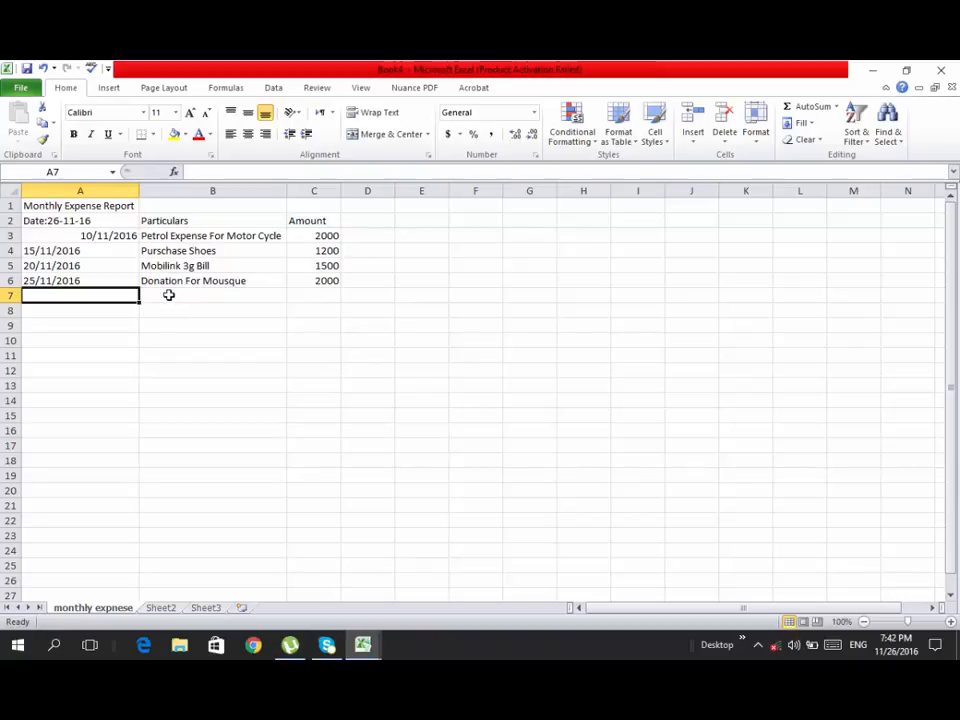
- Enter the label "Total Expenses" in cell B11, below the expense entries
double_click(174, 352)
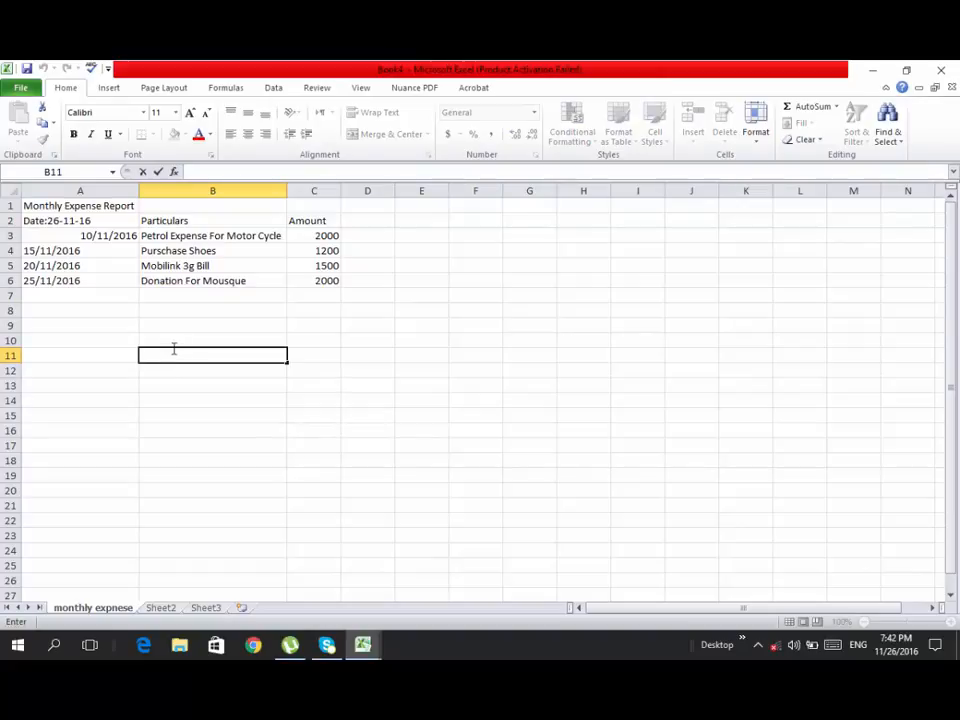
text(Tot)
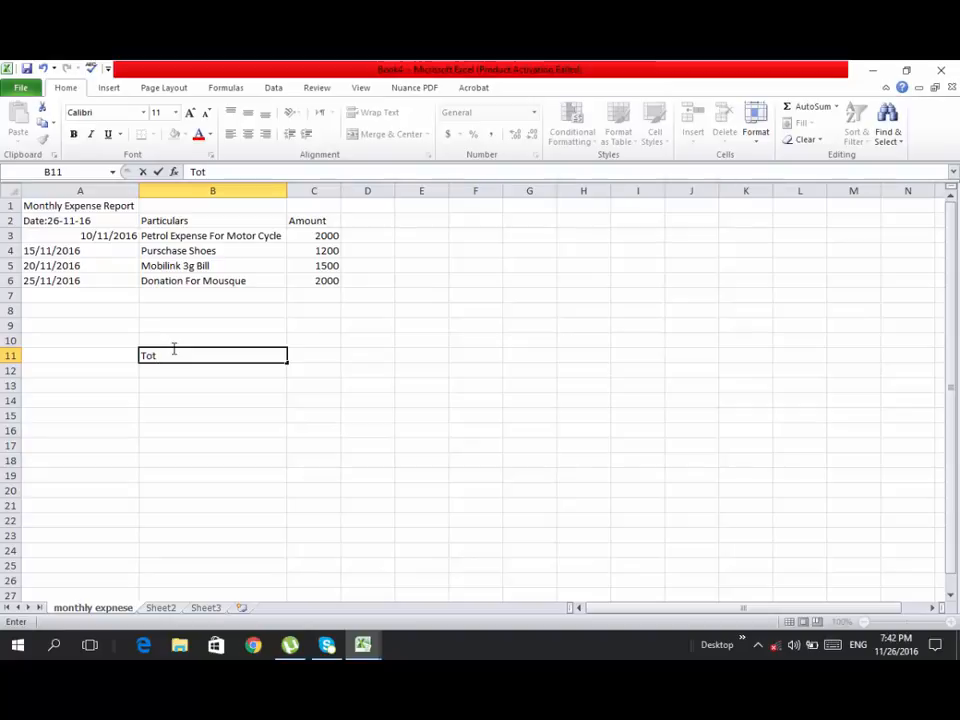
text(al E)
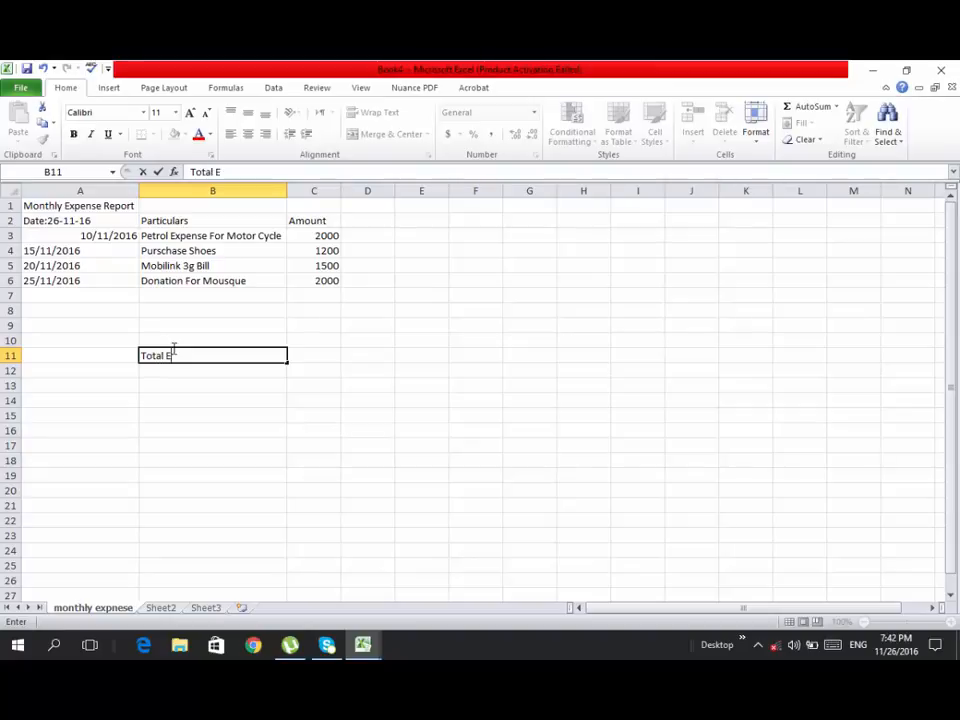
text(xpenses)
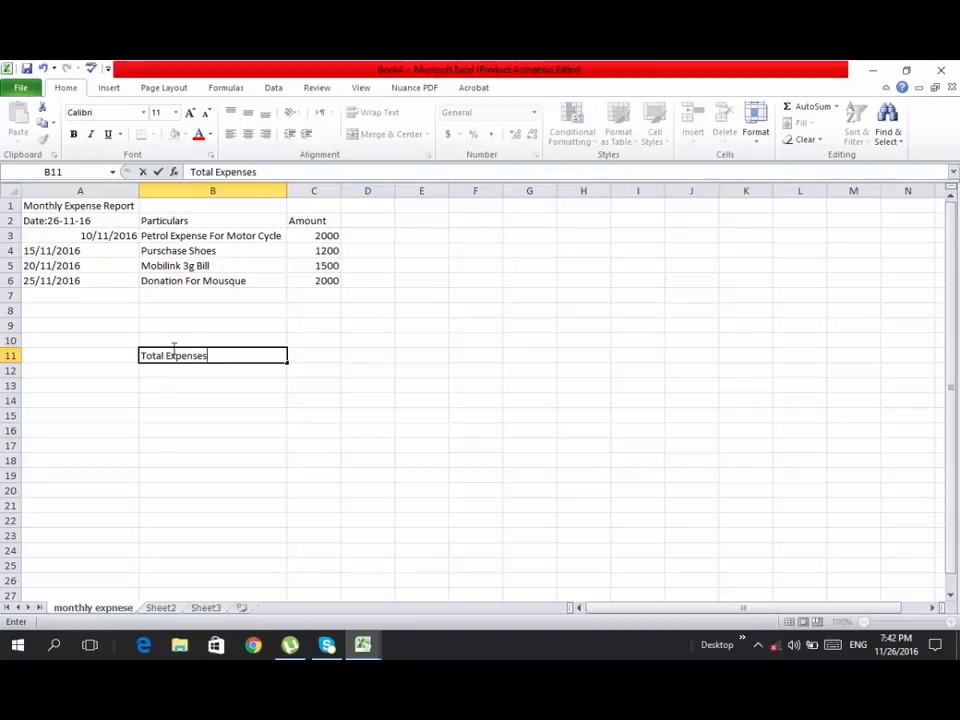
key(Tab)
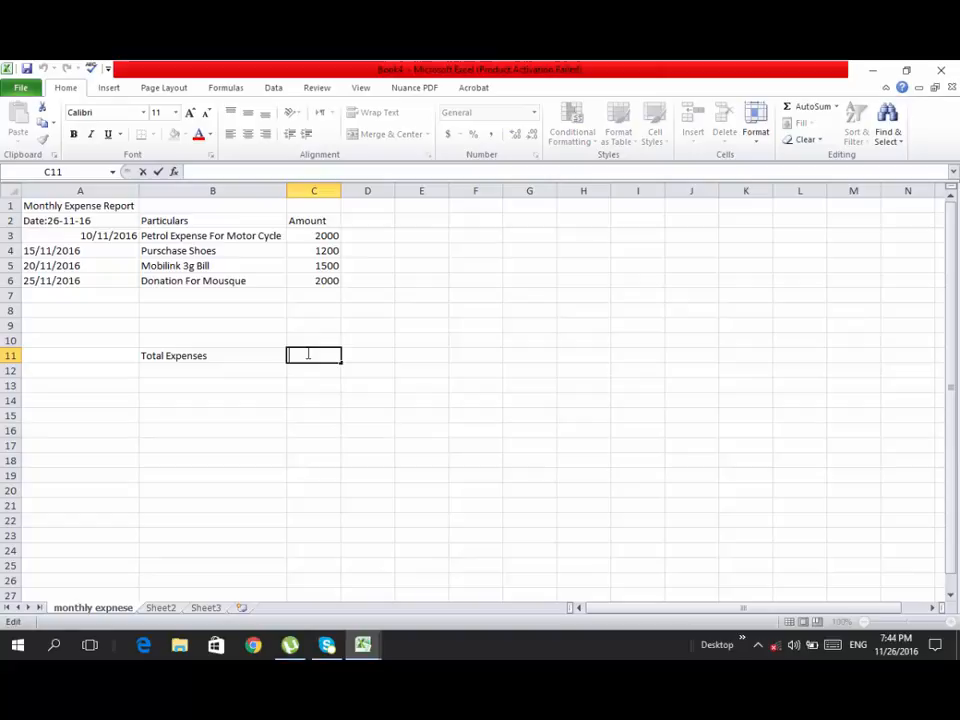
- Total the expense amounts in cell C11 with the formula =sum(C3:C6)
double_click(308, 354)
text(S)
key(BackSpace)
text(=)
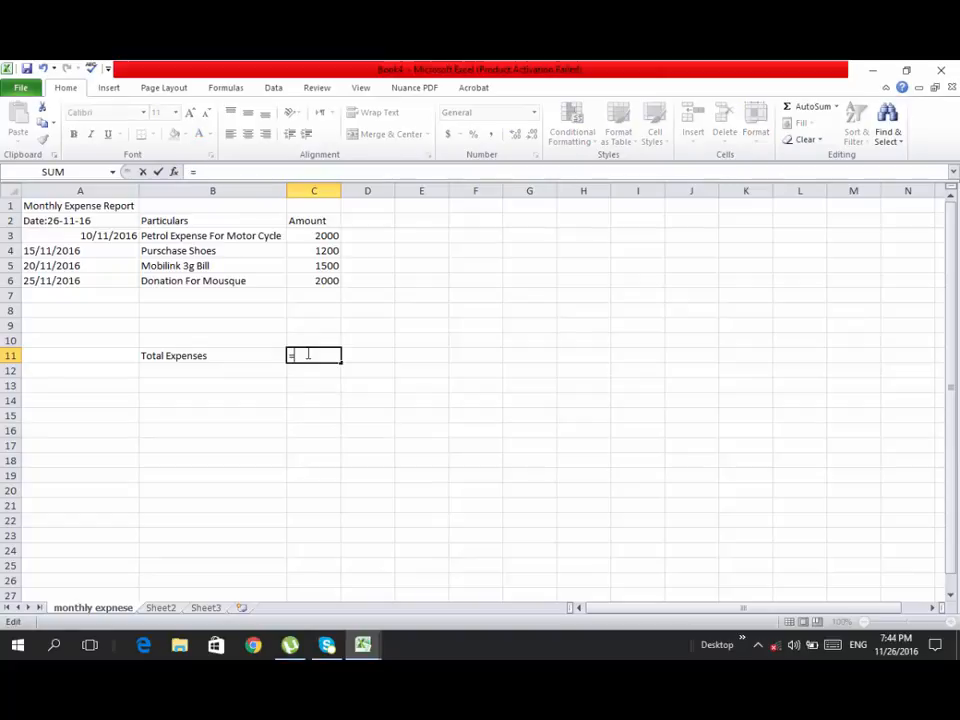
text(sum)
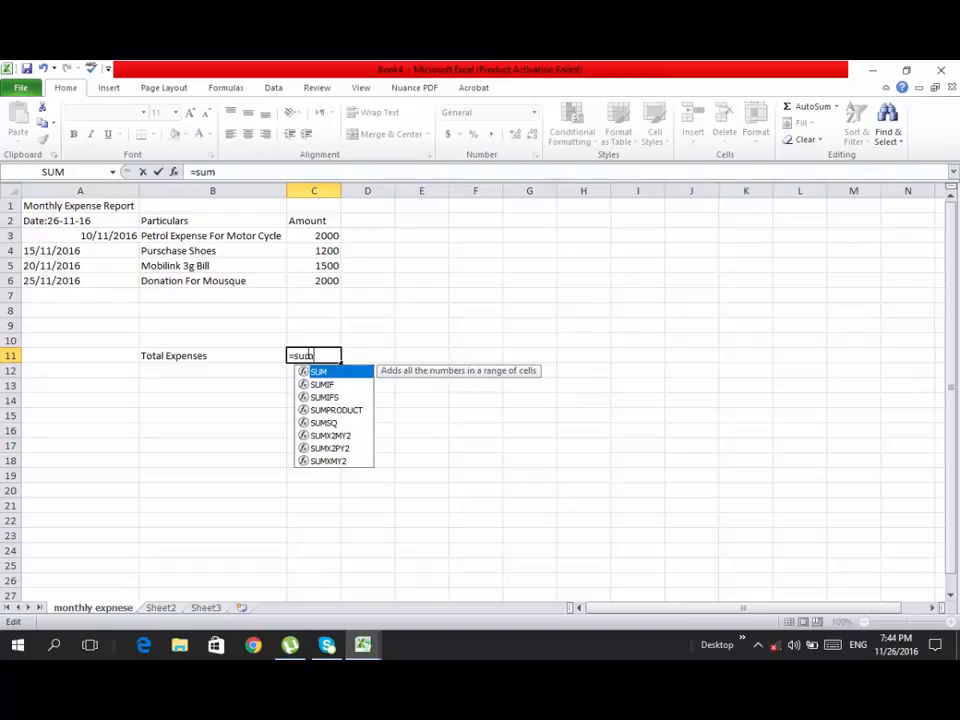
text(()
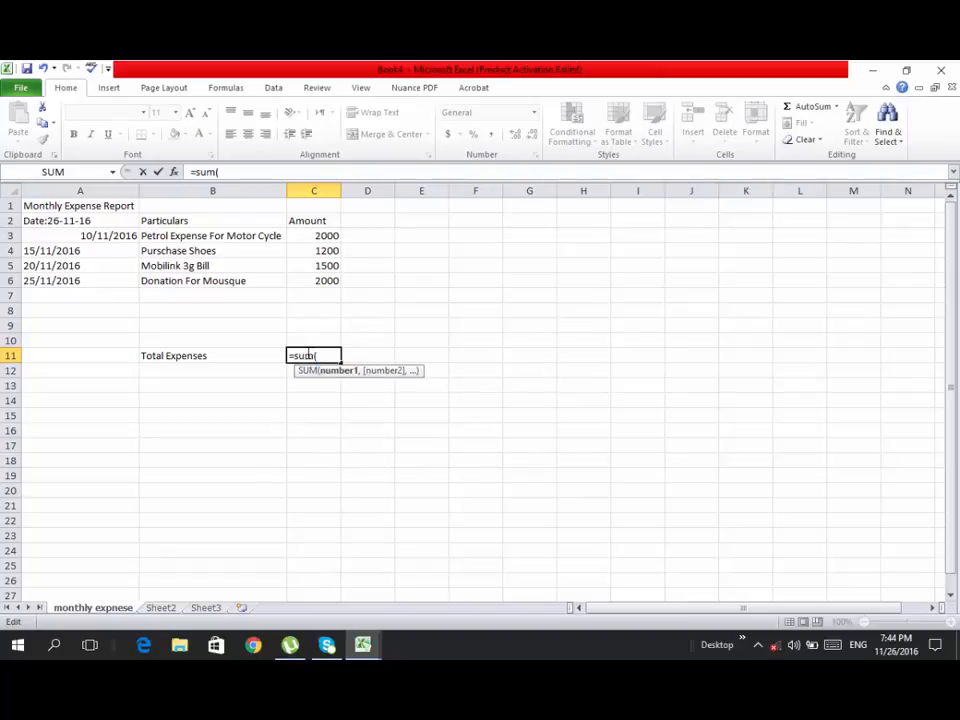
drag(319, 237, 316, 283)
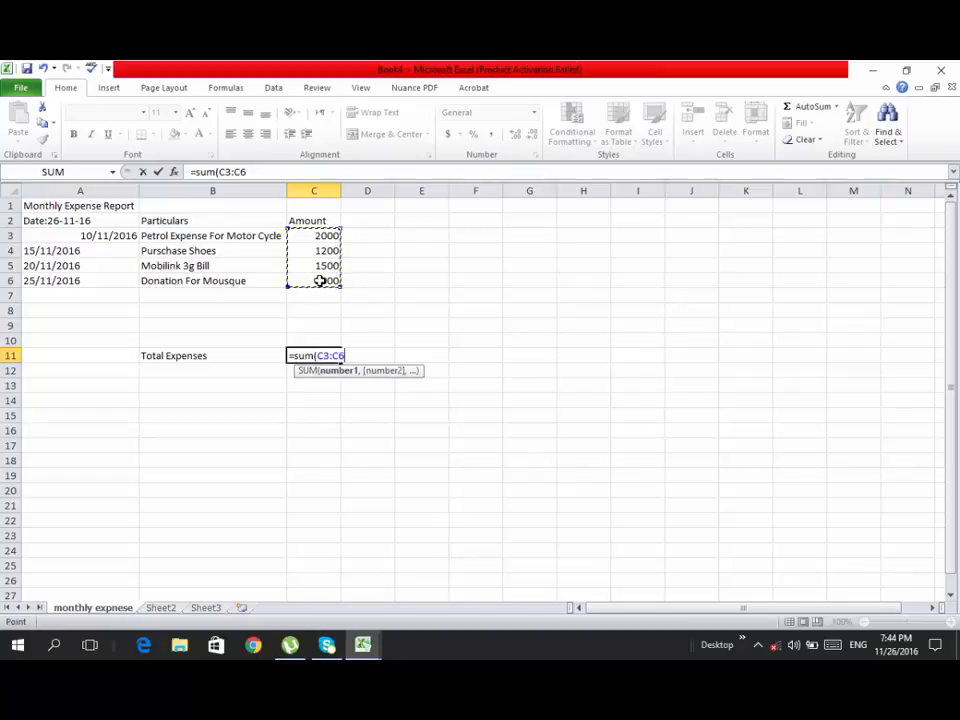
text())
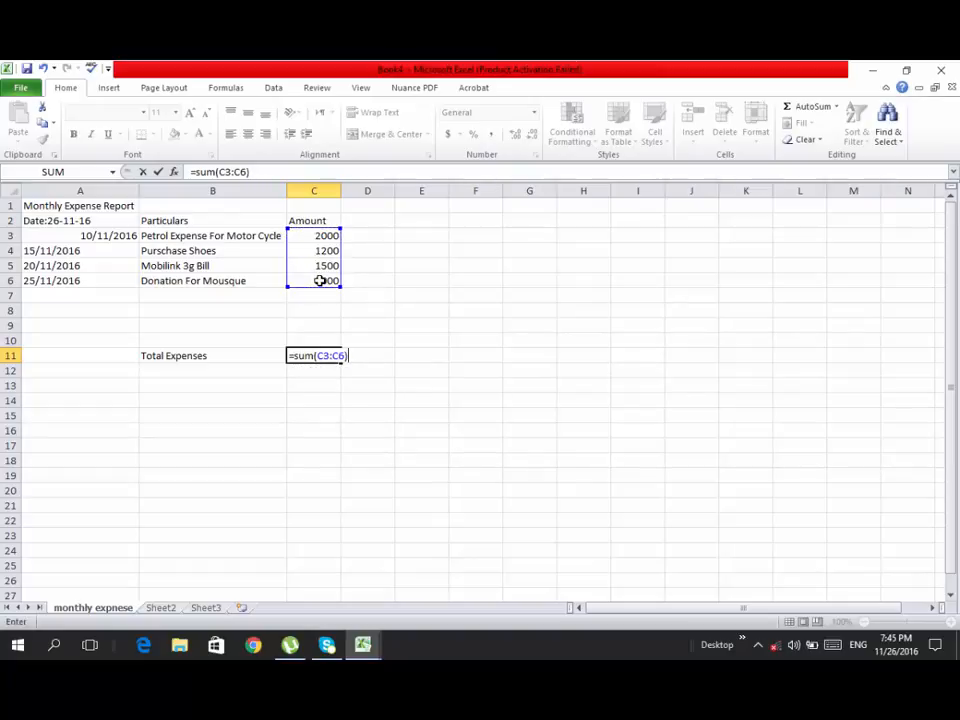
key(Return)
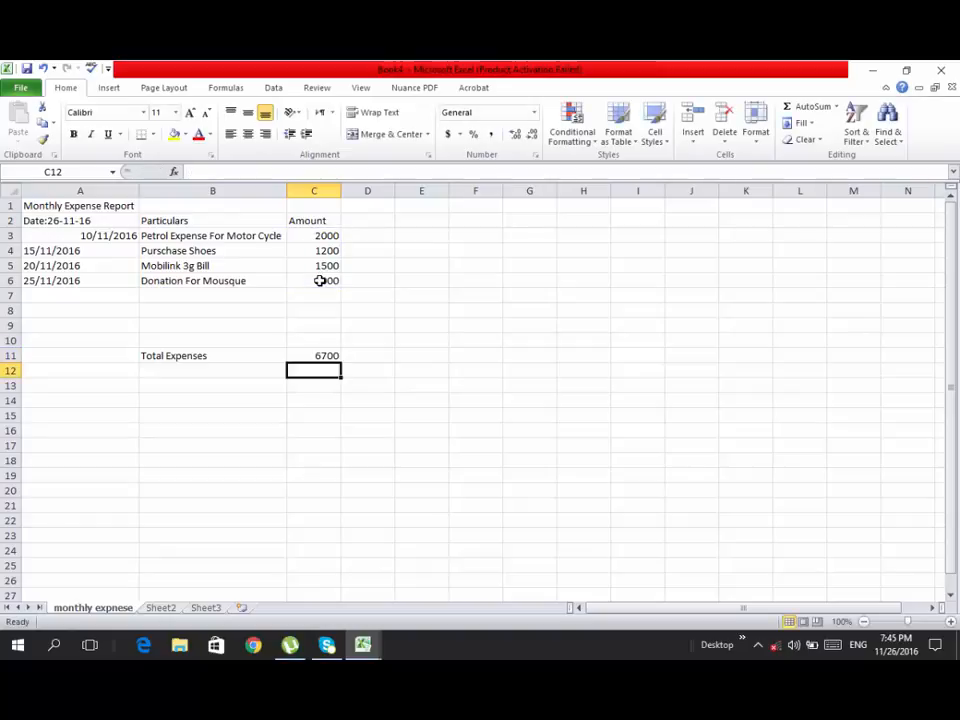